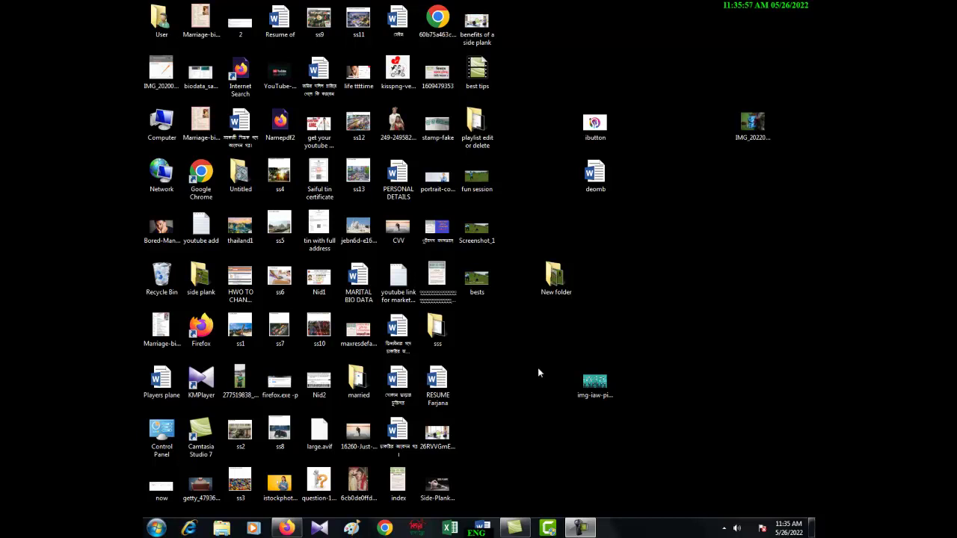
# Step: Start the Camtasia Studio screen recording from the taskbar
pyautogui.moveTo(521, 530)
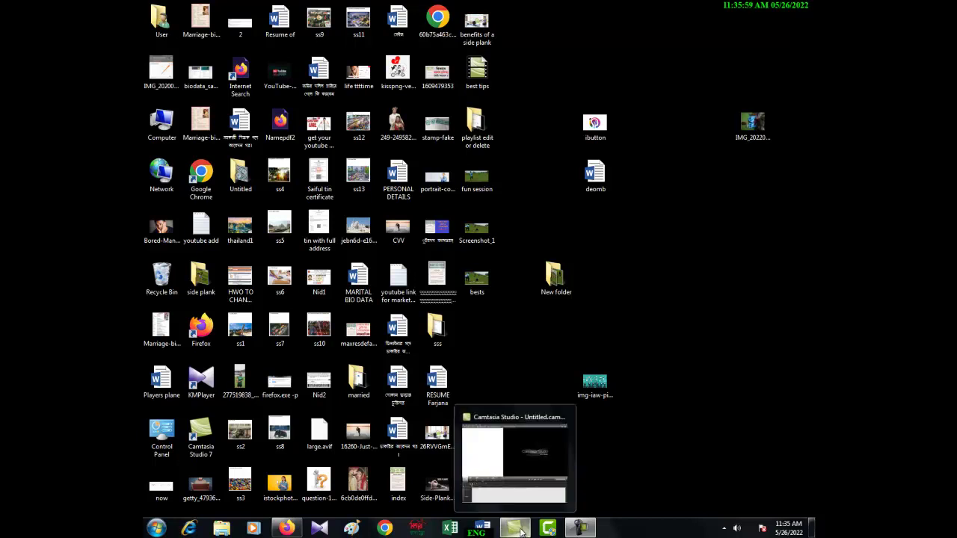
pyautogui.click(579, 529)
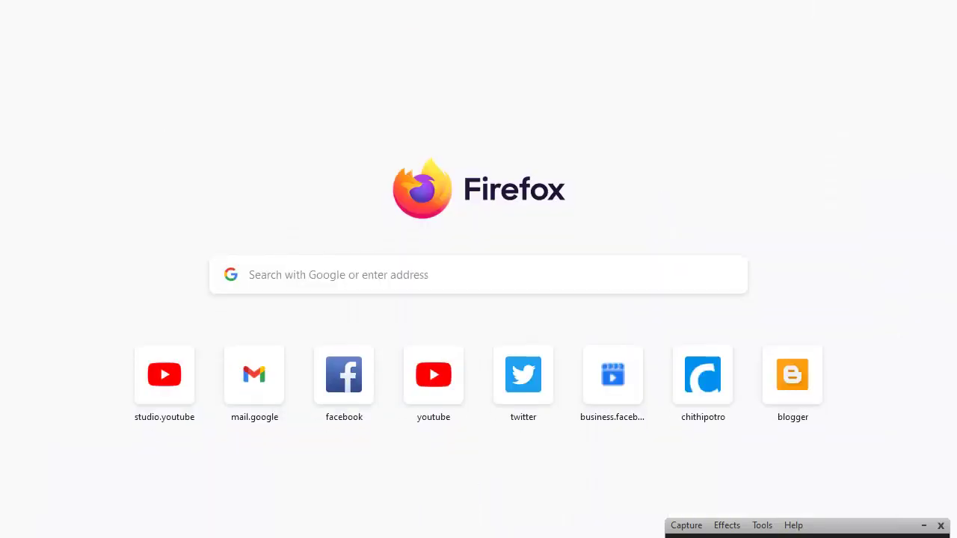
# Step: Search Google for Grammarly, then refine the query to 'grammarly extension firefox'
pyautogui.hotkey('ctrl', 'l')
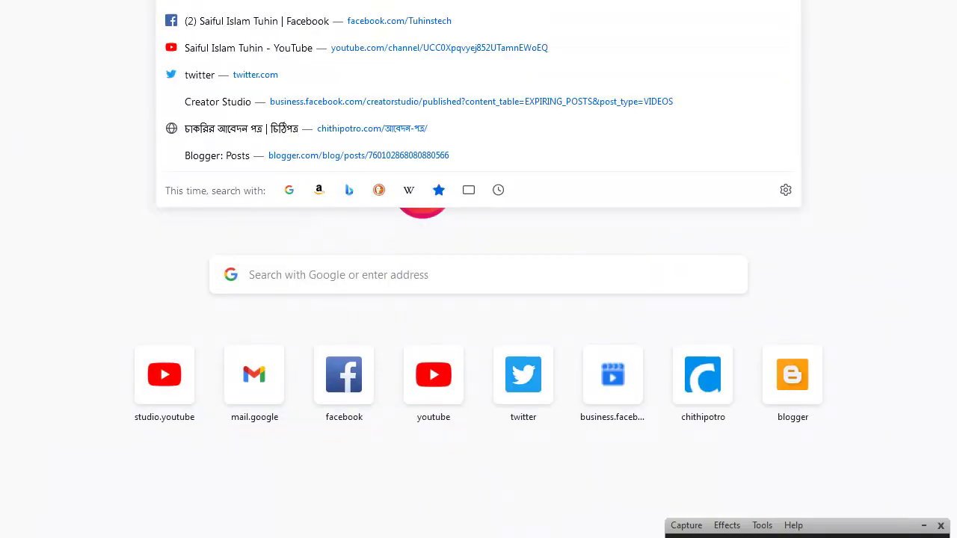
pyautogui.write('g')
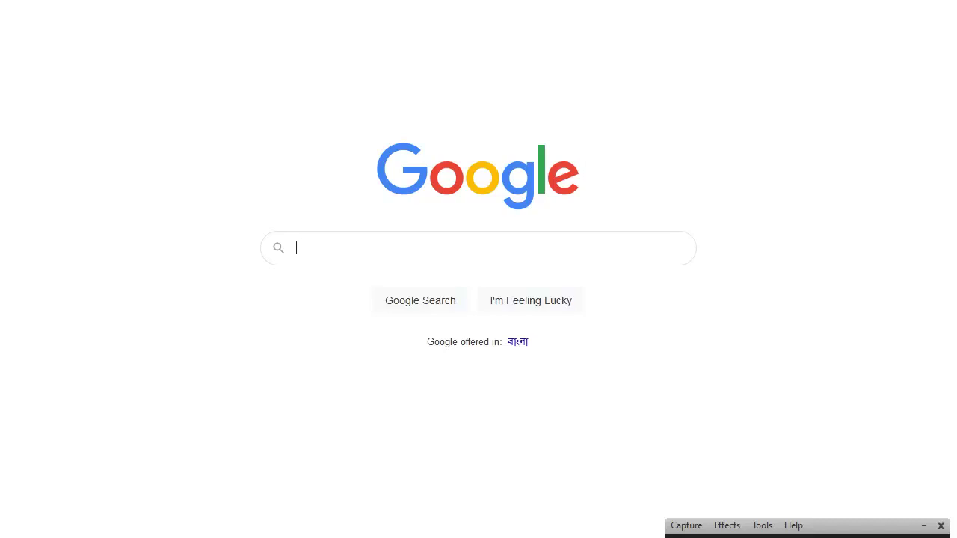
pyautogui.write('g')
pyautogui.write('ra')
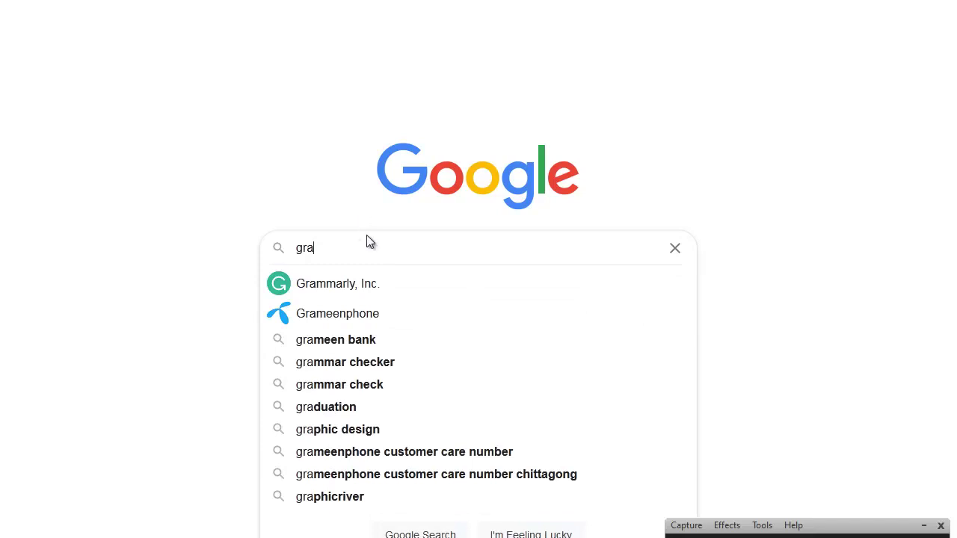
pyautogui.click(368, 285)
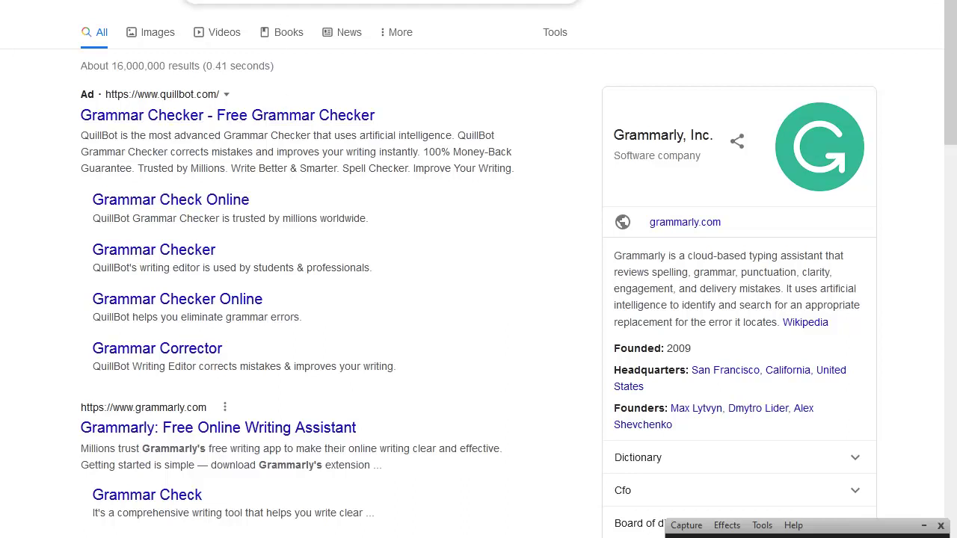
pyautogui.press('/')
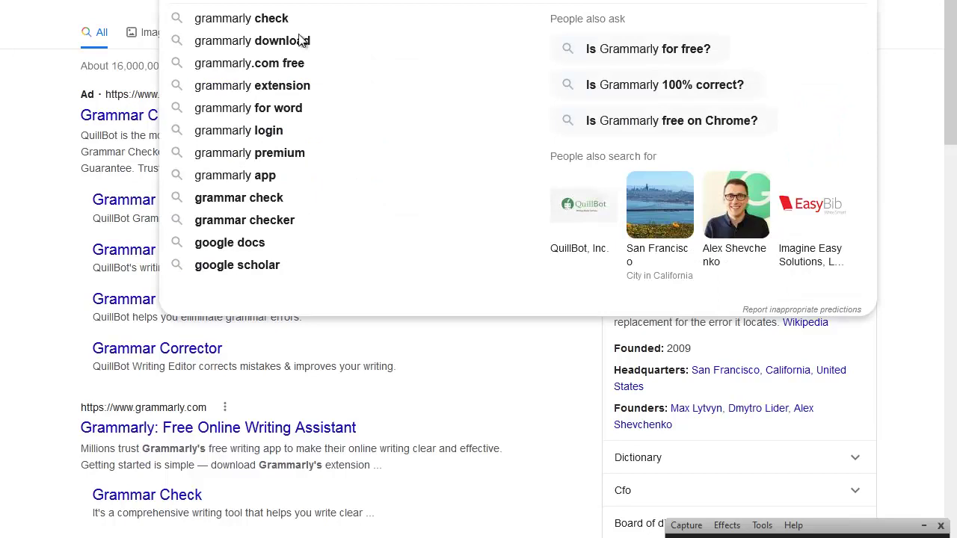
pyautogui.click(277, 88)
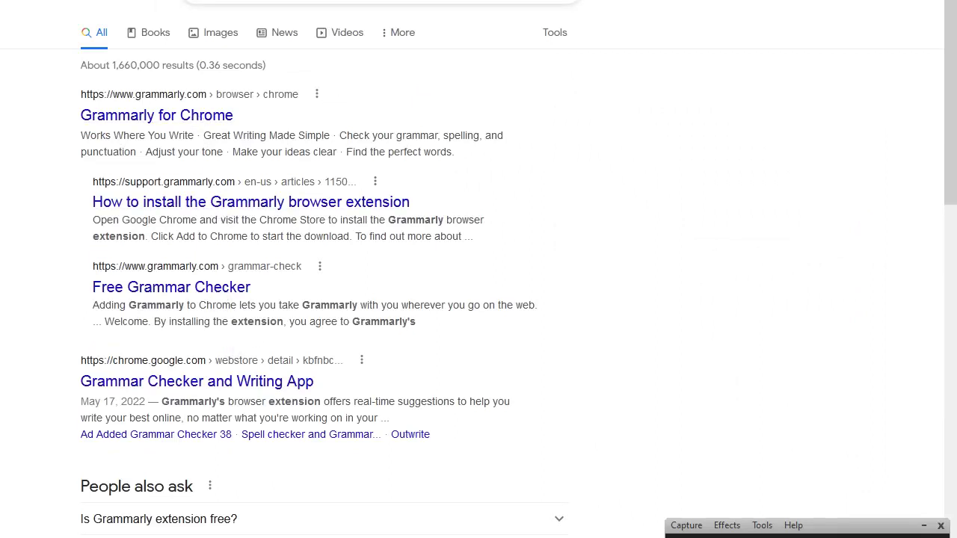
pyautogui.click(374, 1)
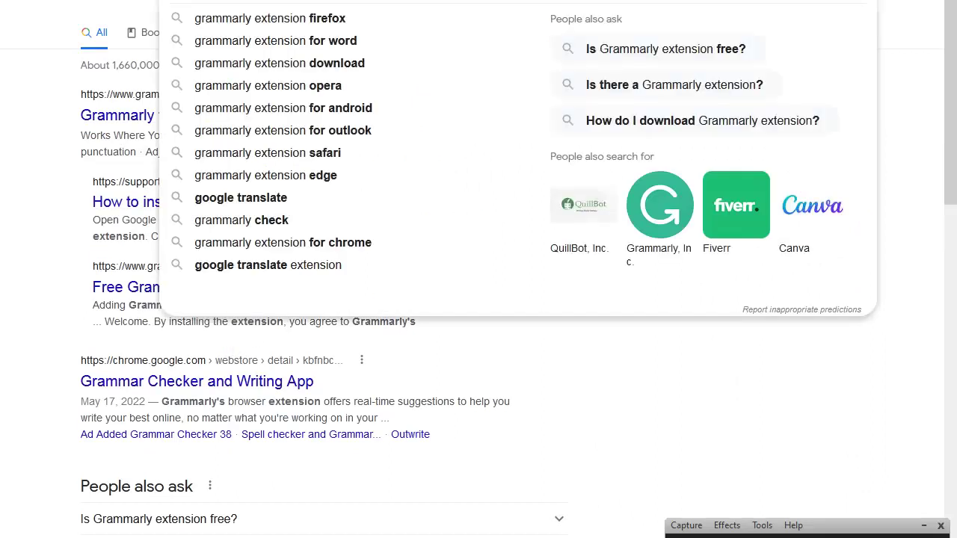
pyautogui.click(343, 21)
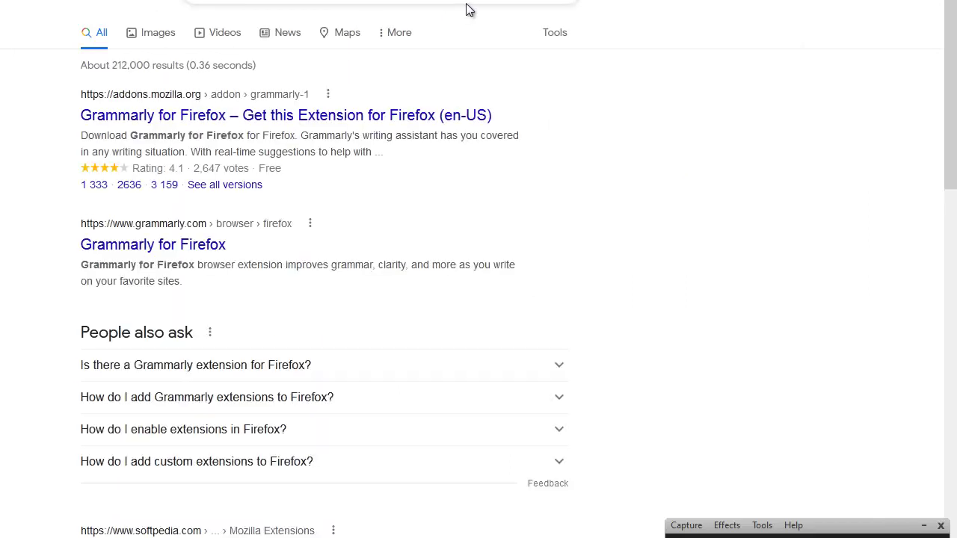
# Step: Open the Grammarly add-on page on addons.mozilla.org and choose Add to Firefox
pyautogui.click(302, 122)
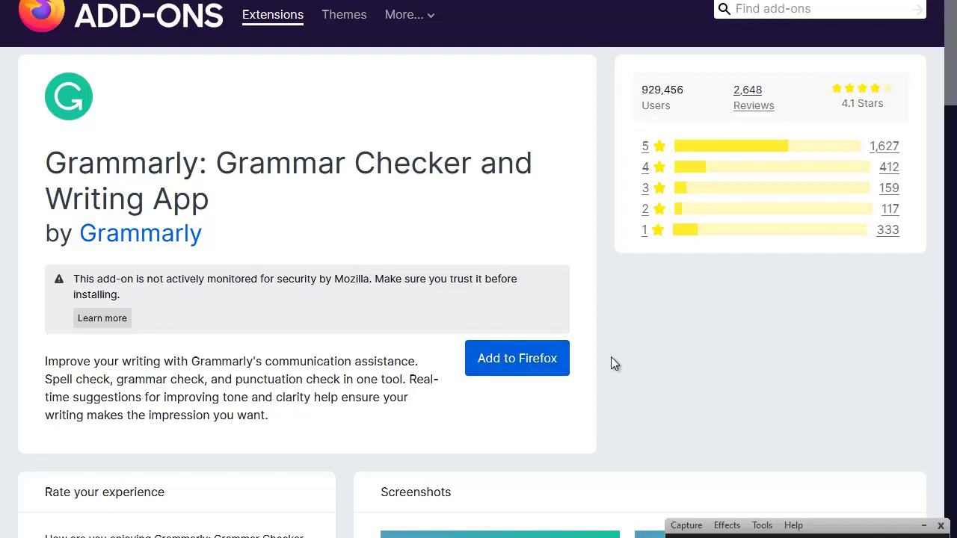
pyautogui.click(520, 357)
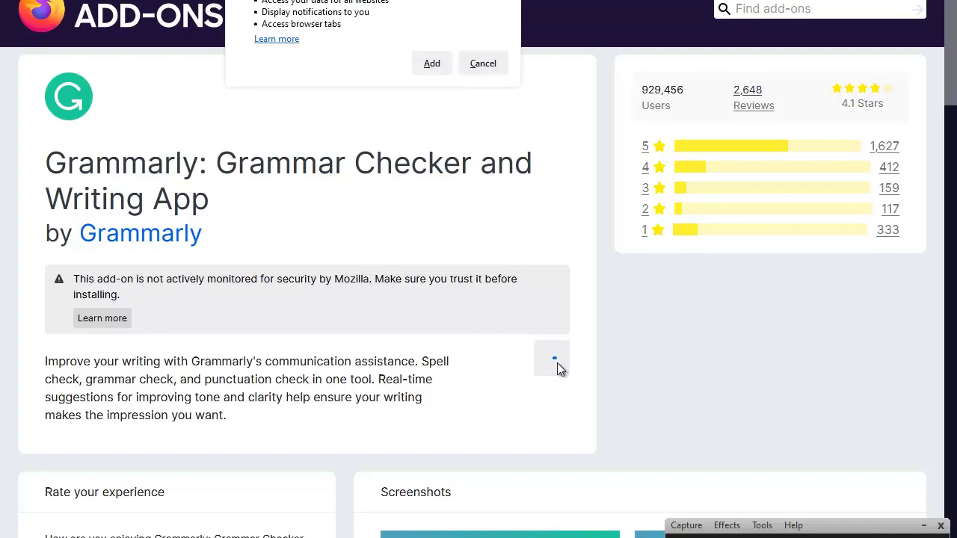
# Step: Approve Grammarly's permissions, allow it to run in Private Windows, and confirm with Okay
pyautogui.click(434, 67)
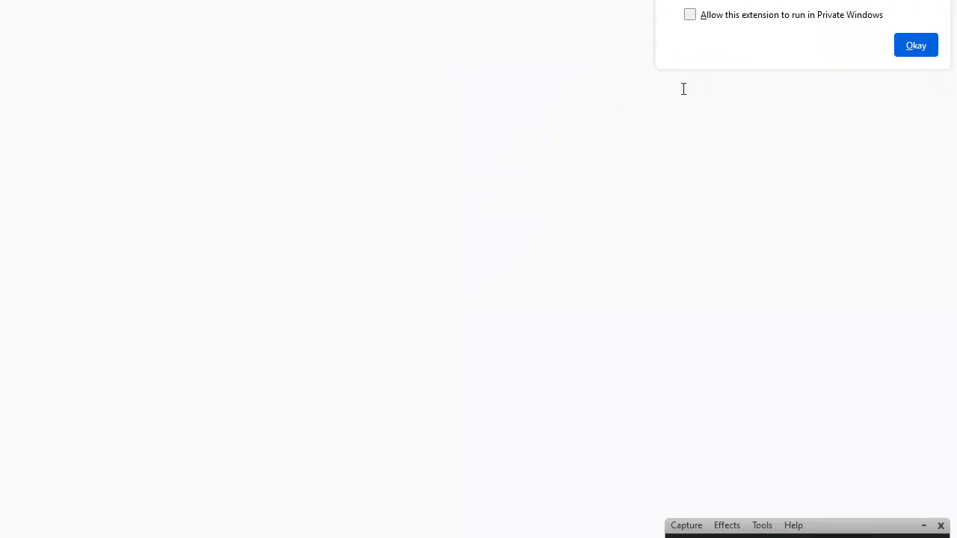
pyautogui.click(690, 16)
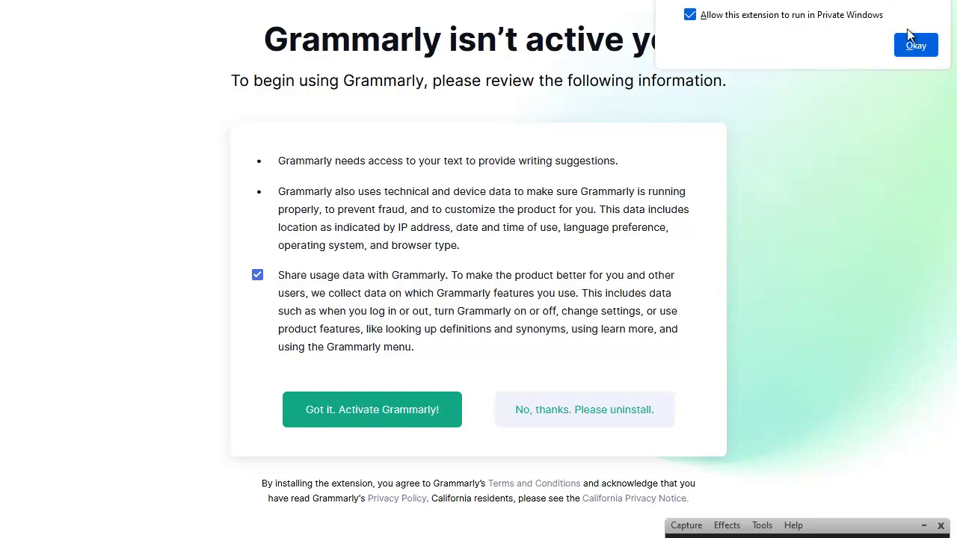
pyautogui.click(920, 46)
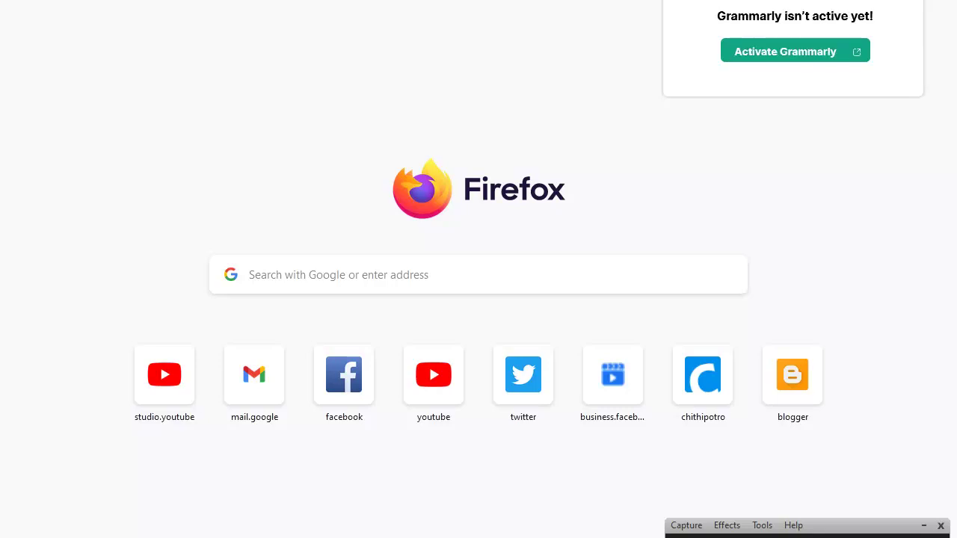
# Step: Activate Grammarly, keeping the current colour scheme and accepting its data terms
pyautogui.click(752, 49)
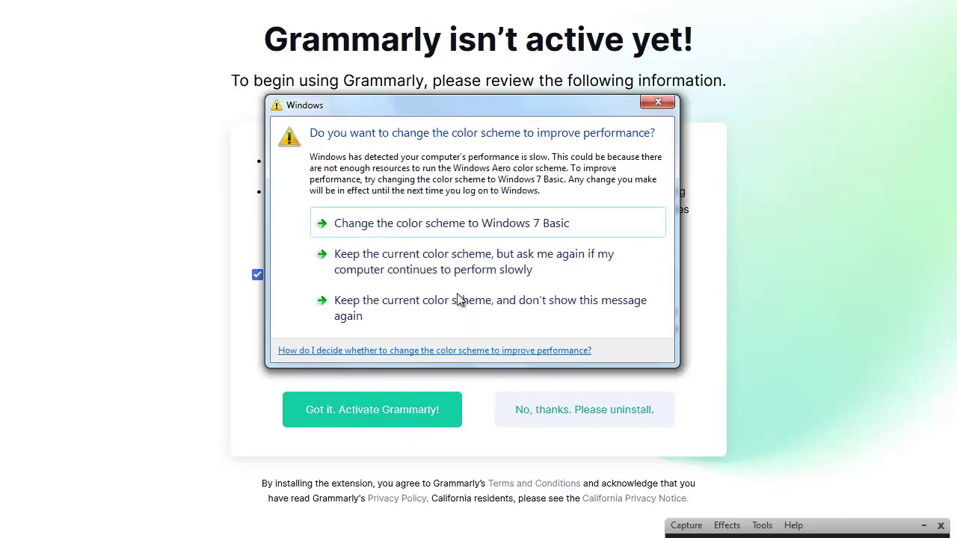
pyautogui.click(440, 306)
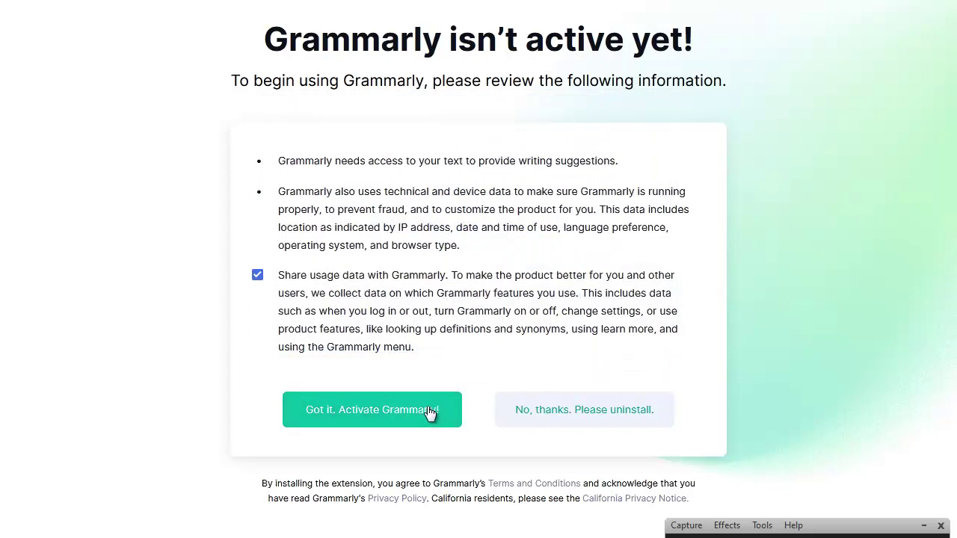
pyautogui.click(432, 411)
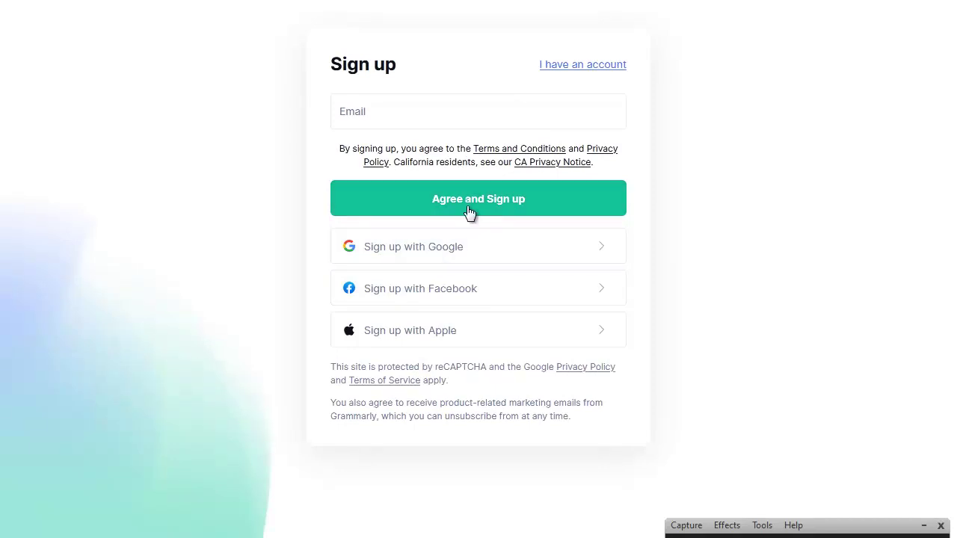
# Step: Drop the email form and sign up with the Google account, agreeing to the terms
pyautogui.click(391, 115)
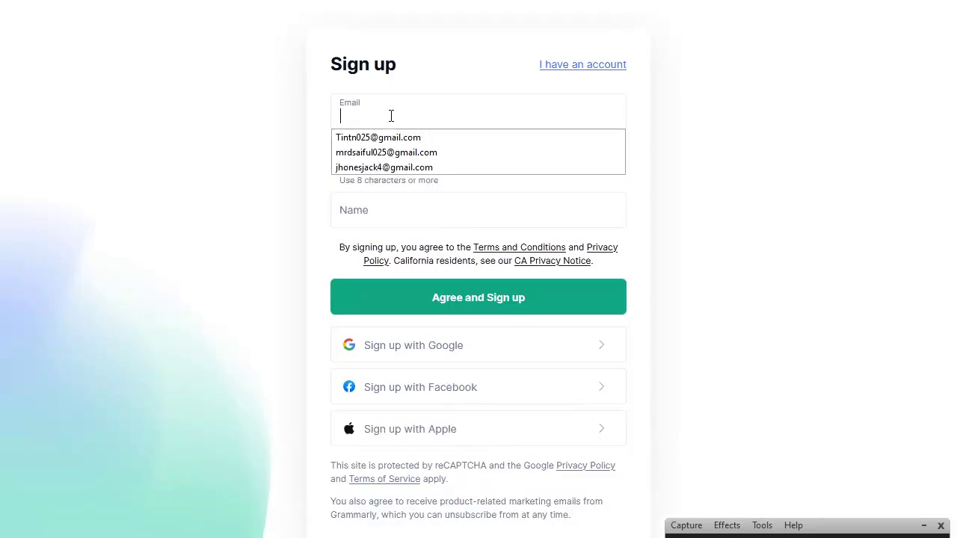
pyautogui.click(408, 167)
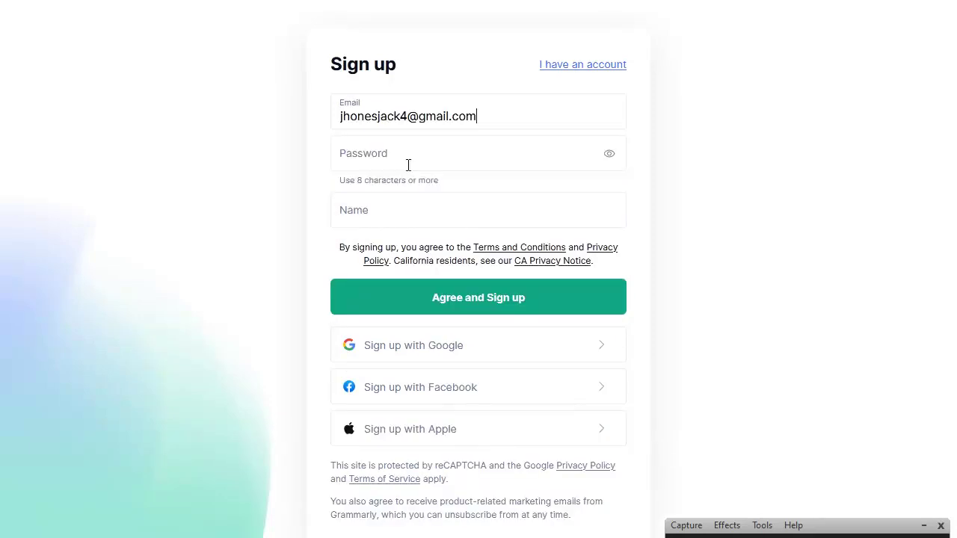
pyautogui.click(497, 161)
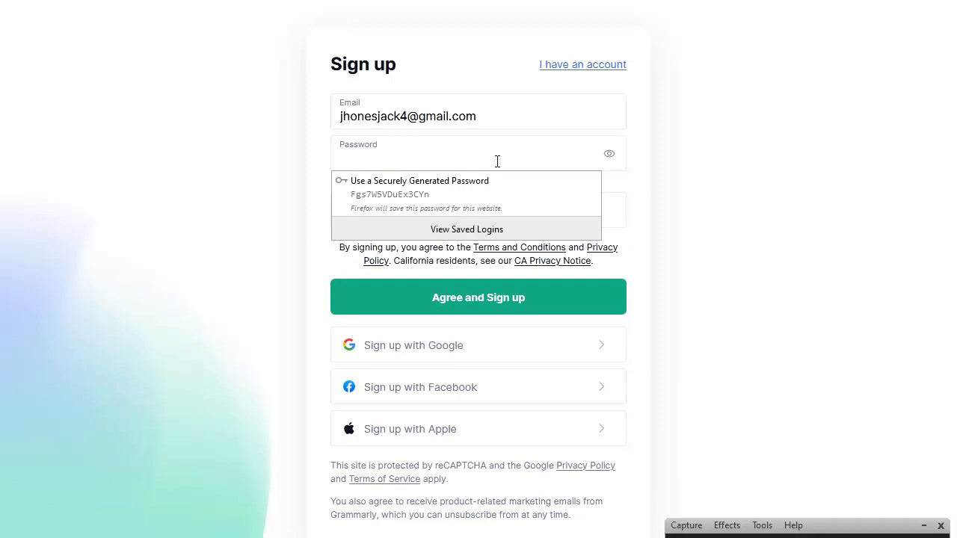
pyautogui.click(668, 168)
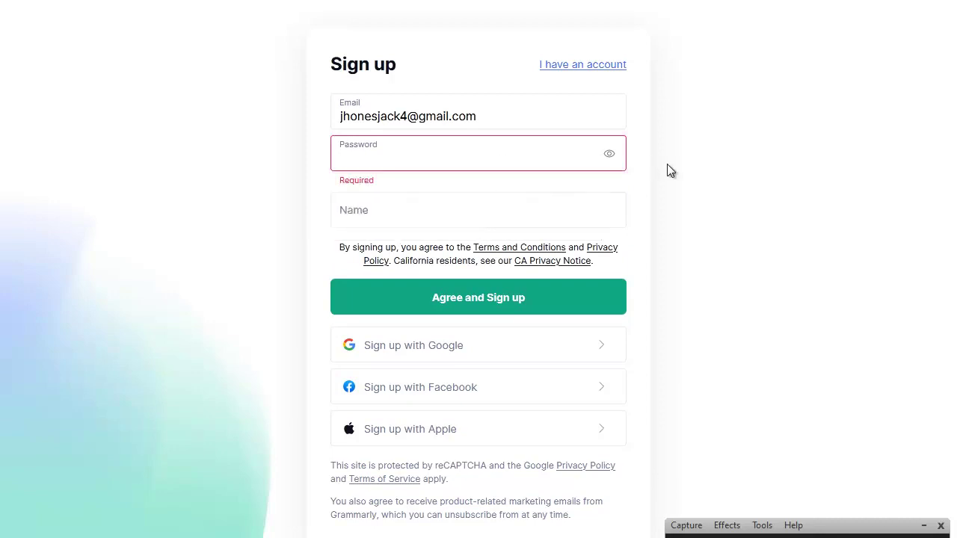
pyautogui.click(494, 344)
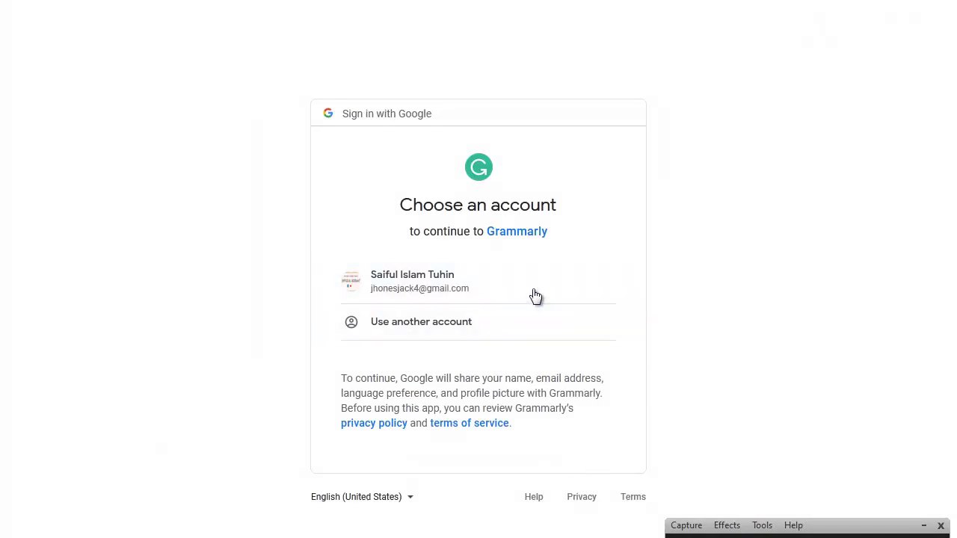
pyautogui.click(464, 288)
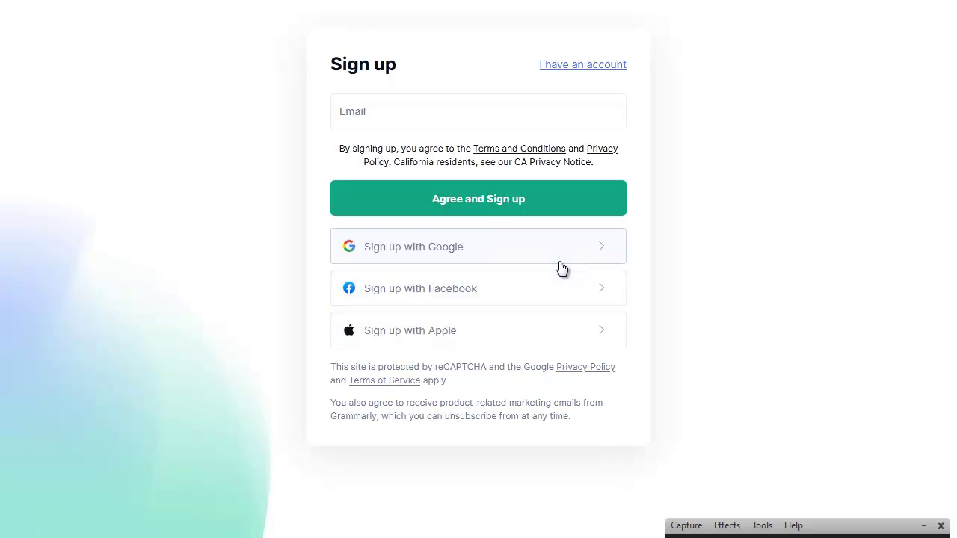
pyautogui.click(533, 212)
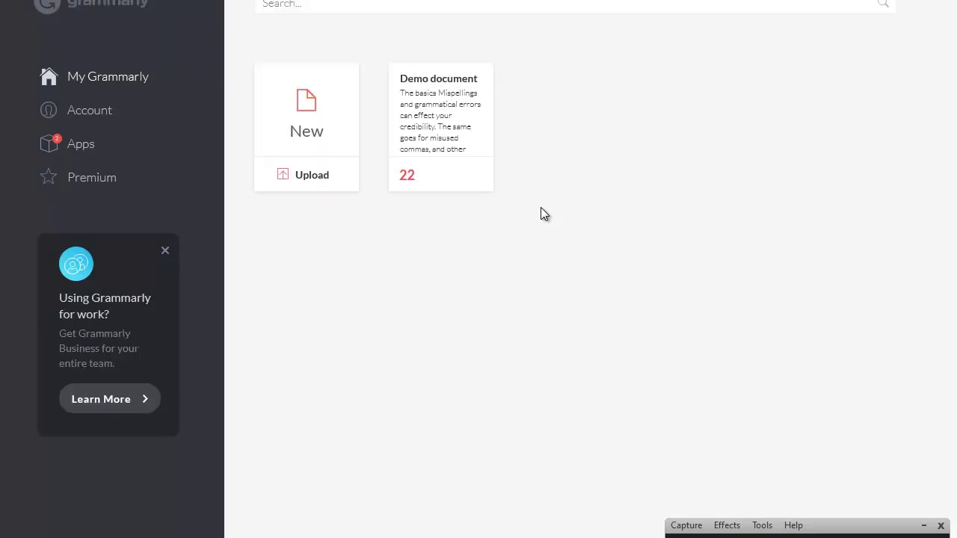
# Step: Close the 'Using Grammarly for work?' promotion card
pyautogui.click(166, 250)
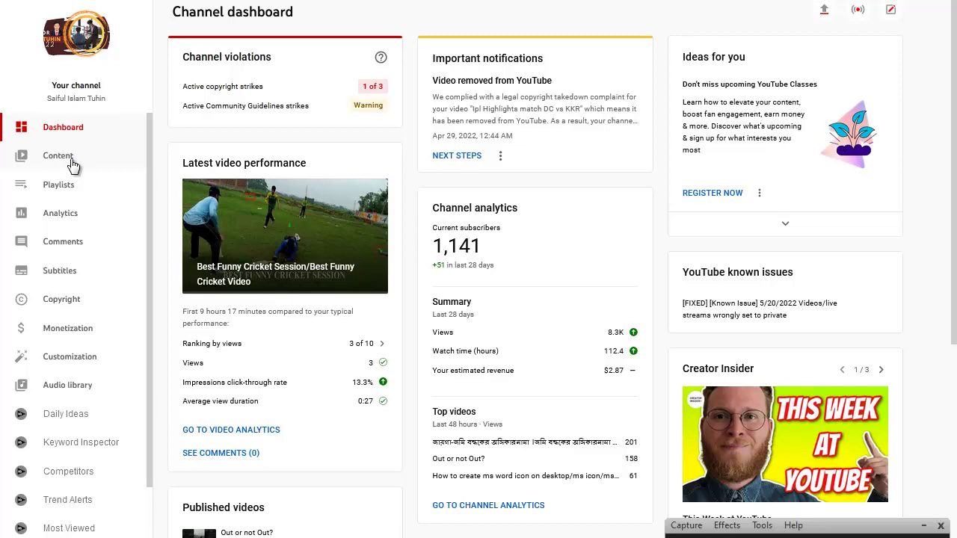
# Step: Open the details editor for 'Best Funny Cricket Session' from Channel content
pyautogui.click(73, 163)
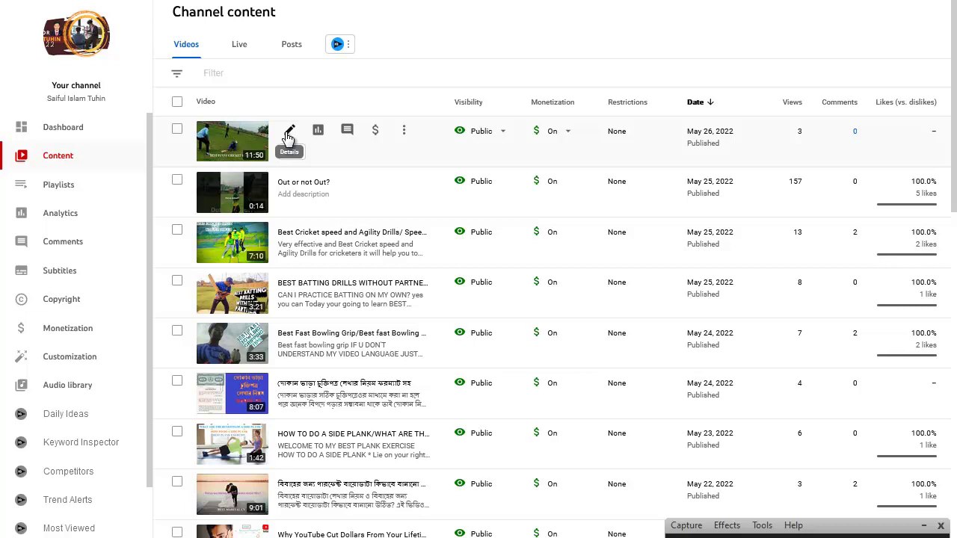
pyautogui.click(291, 134)
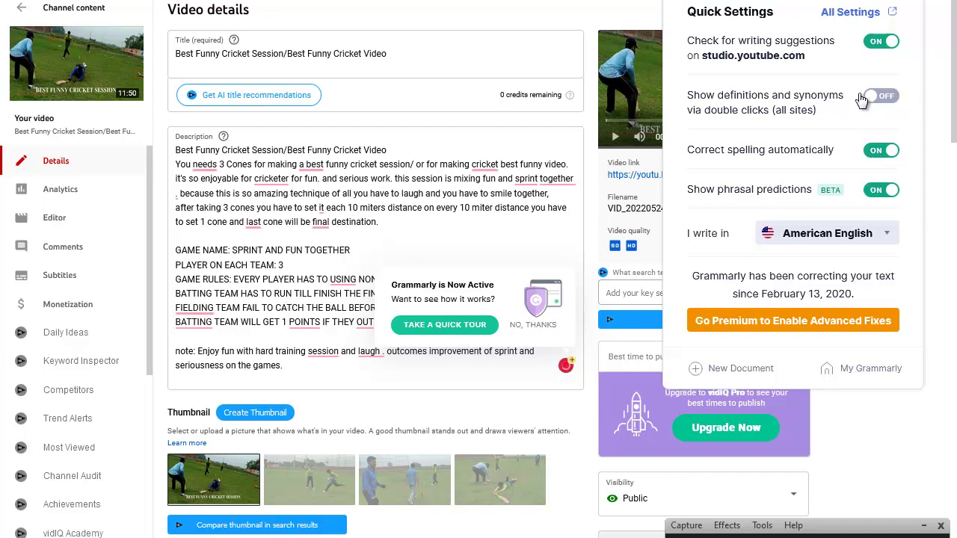
# Step: Leave 'Show definitions and synonyms' off and close Grammarly Quick Settings
pyautogui.click(889, 100)
pyautogui.click(878, 100)
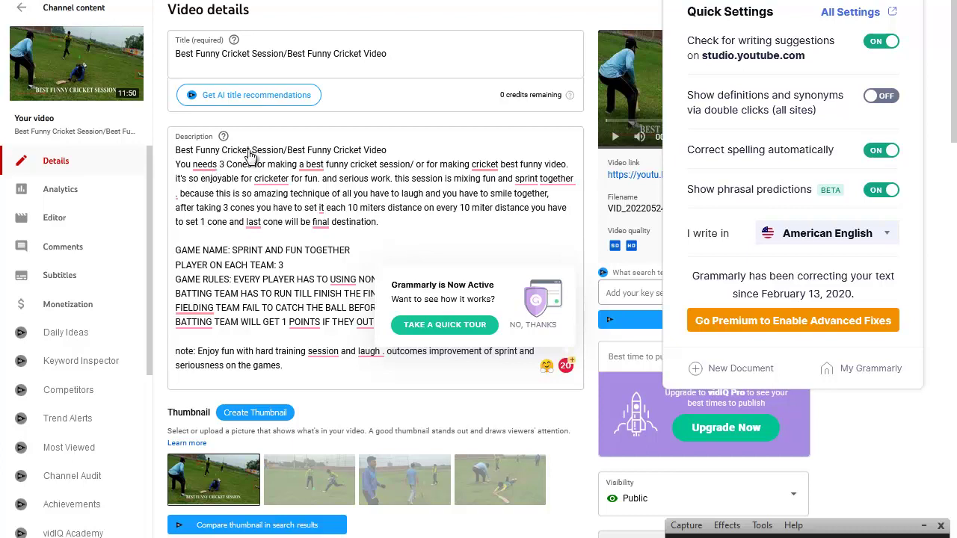
pyautogui.click(299, 159)
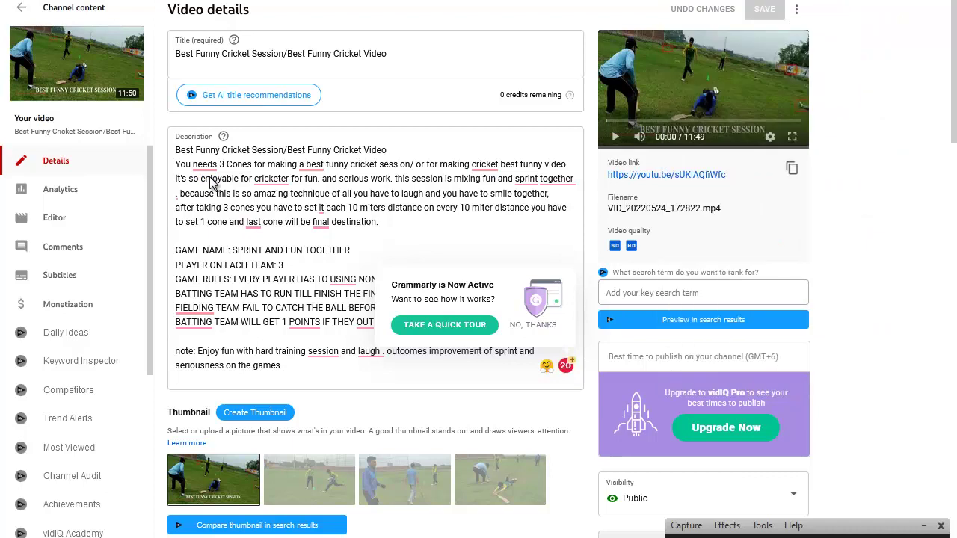
# Step: Decline the 'Grammarly is Now Active' tour with 'No, thanks' and refocus the Description box
pyautogui.click(210, 166)
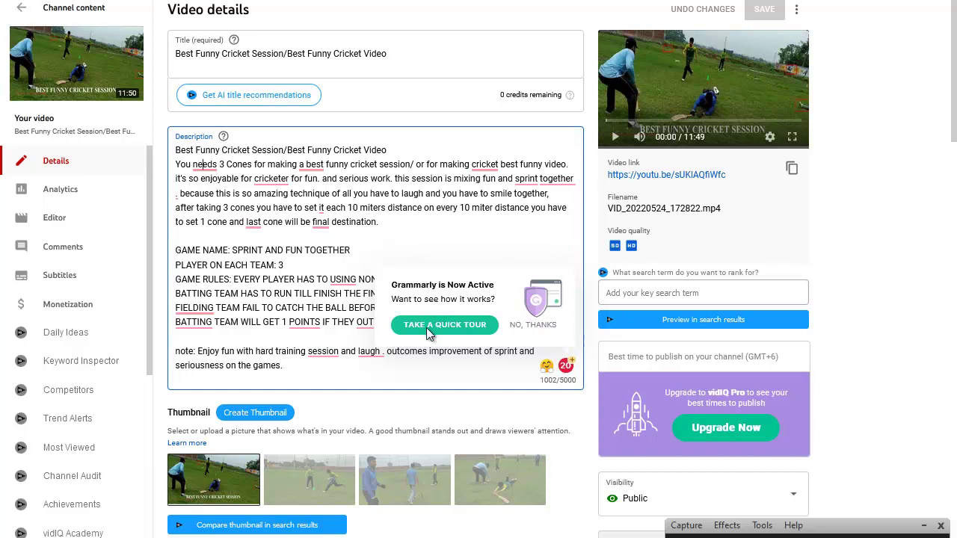
pyautogui.click(527, 327)
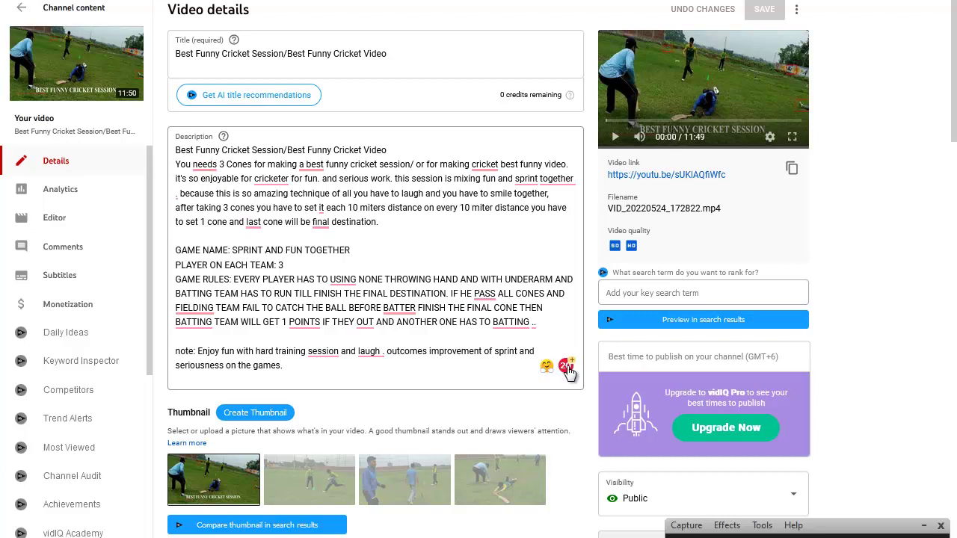
pyautogui.moveTo(568, 369)
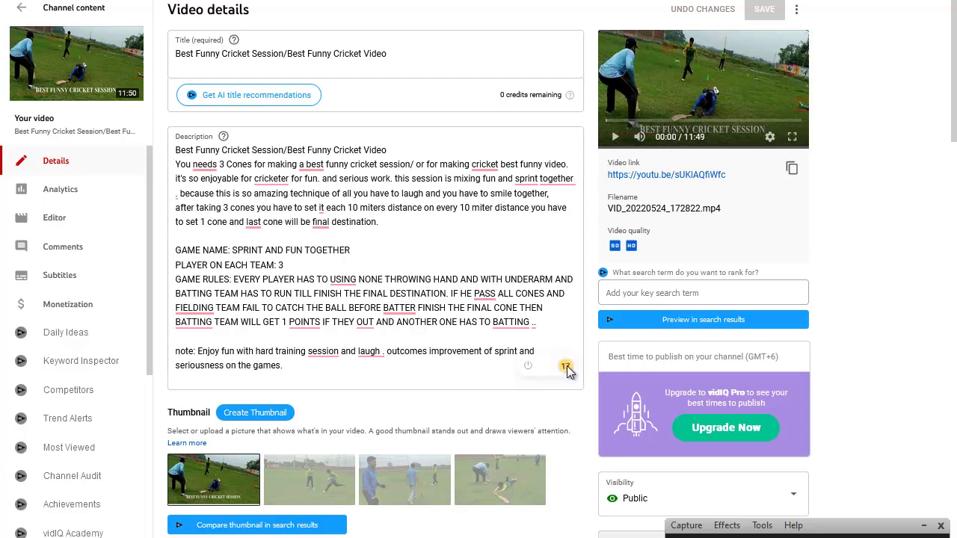
pyautogui.click(212, 164)
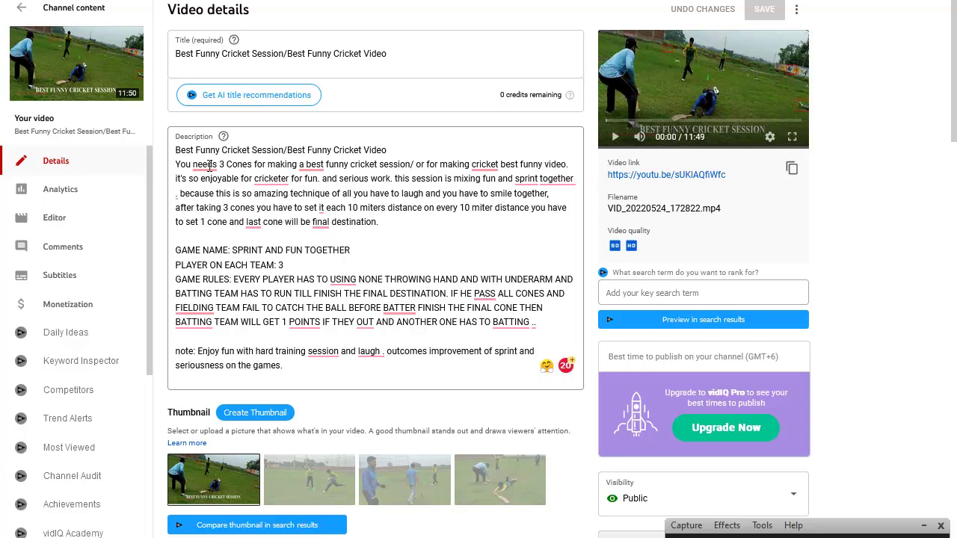
# Step: Bring up Grammarly's suggestions and change 'needs' to 'need' in the description
pyautogui.click(209, 165)
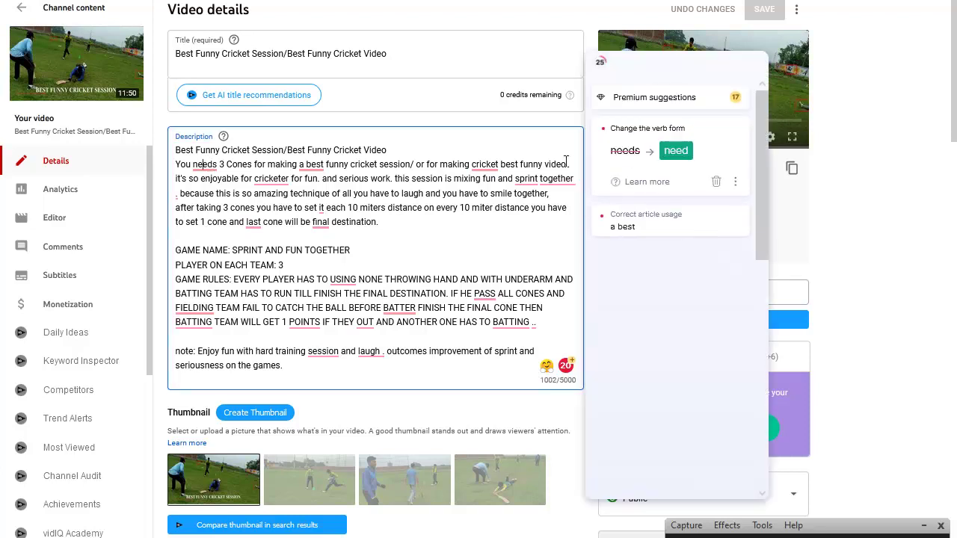
pyautogui.hotkey('shift', 'F10')
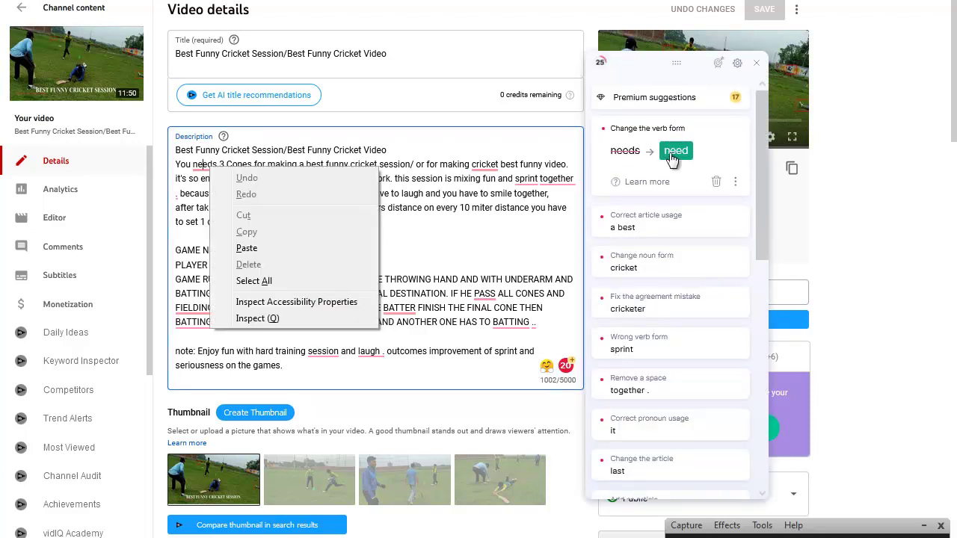
pyautogui.press('Escape')
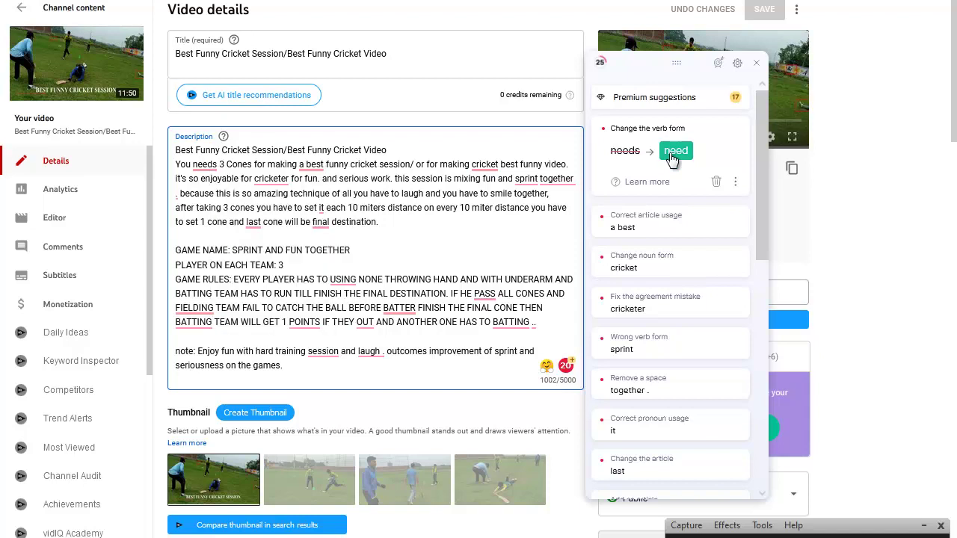
pyautogui.click(672, 153)
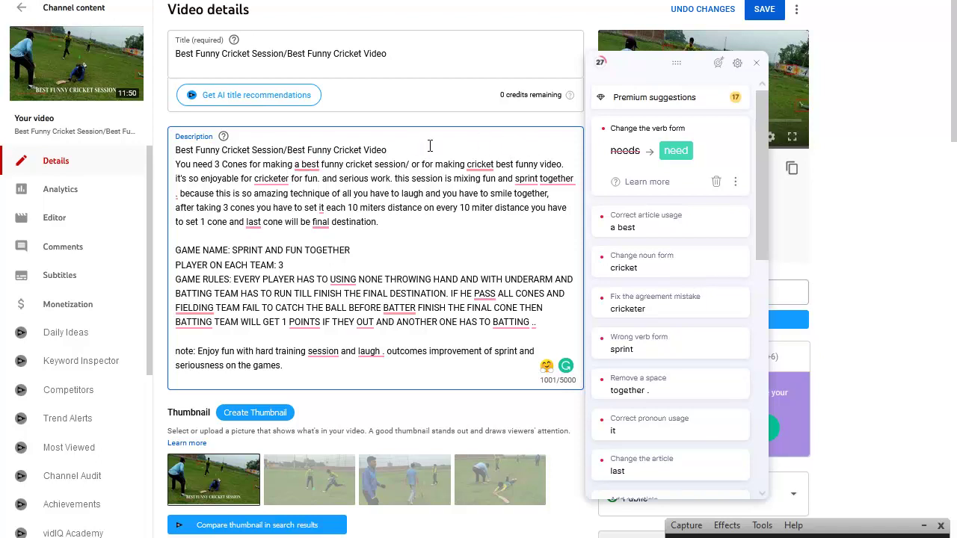
# Step: Change 'cricketer' to 'cricketers' using Grammarly's suggestion card
pyautogui.click(422, 225)
pyautogui.rightClick(273, 180)
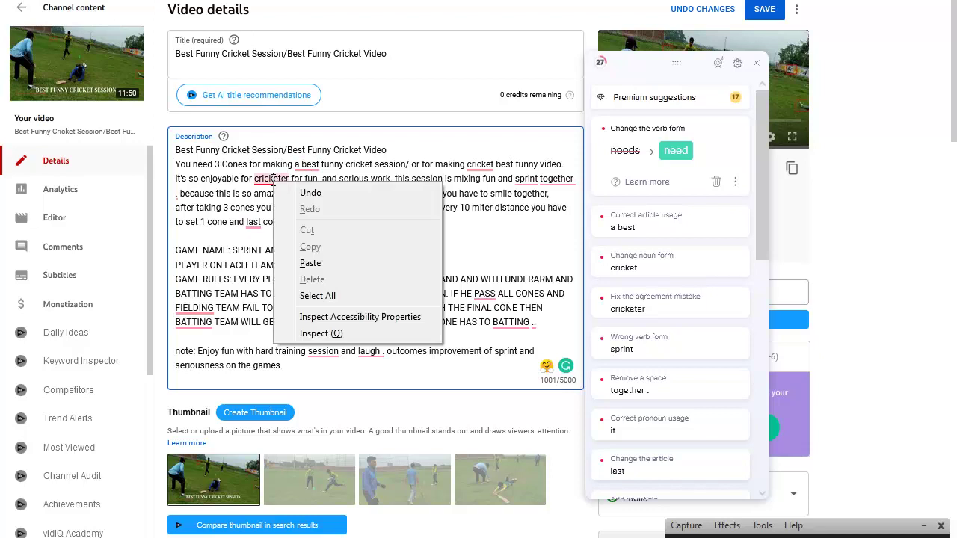
pyautogui.press('Escape')
pyautogui.click(273, 180)
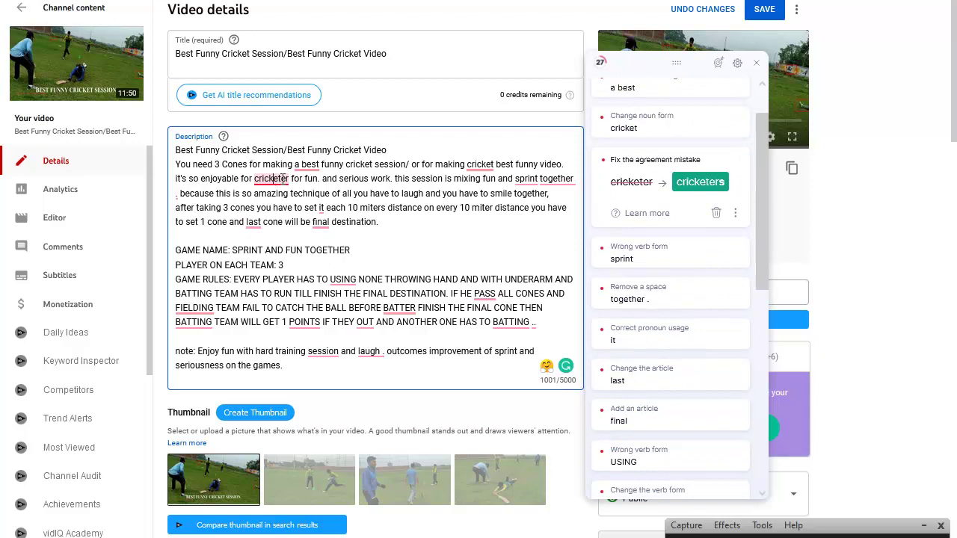
pyautogui.click(682, 183)
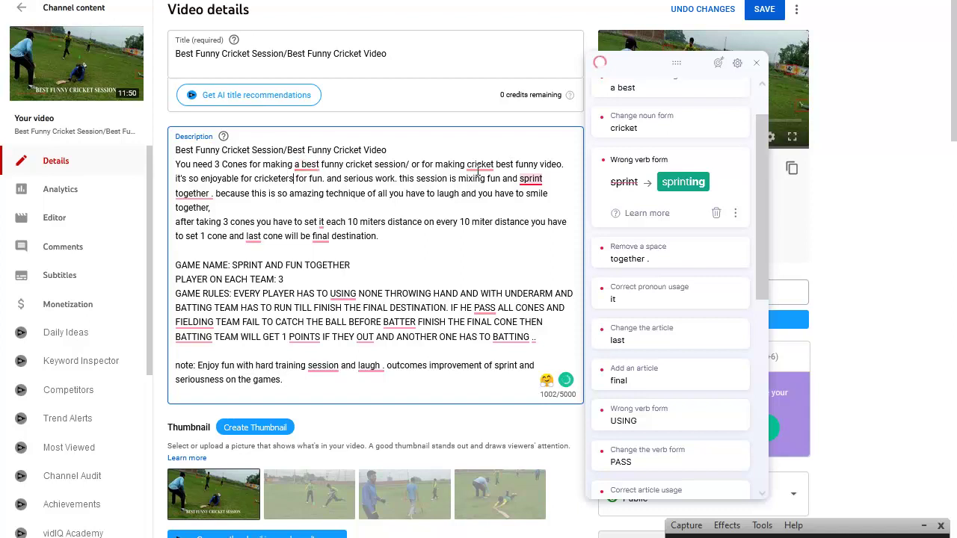
# Step: Accept Grammarly's 'sprinting', remove the space before 'together.', and add 'the' before 'final destination'
pyautogui.click(677, 193)
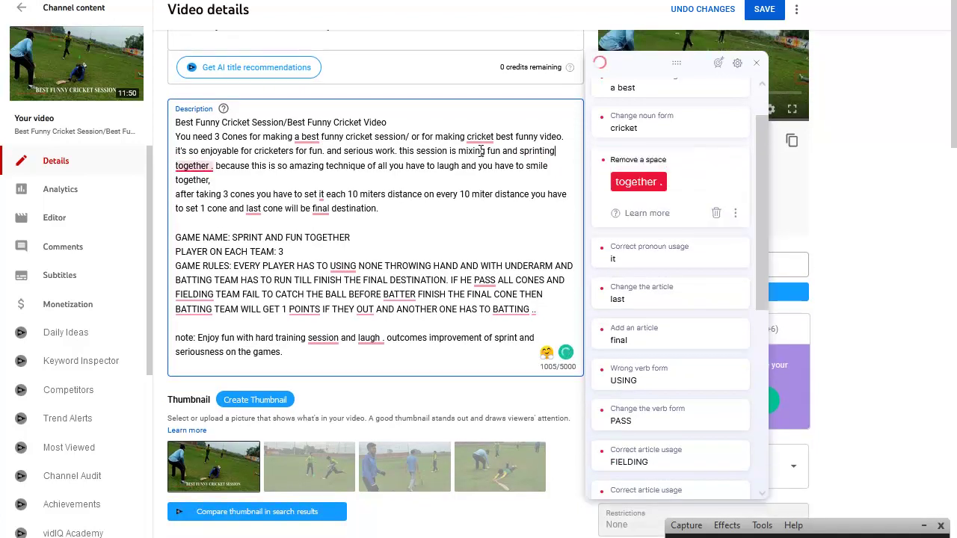
pyautogui.click(638, 187)
pyautogui.click(638, 186)
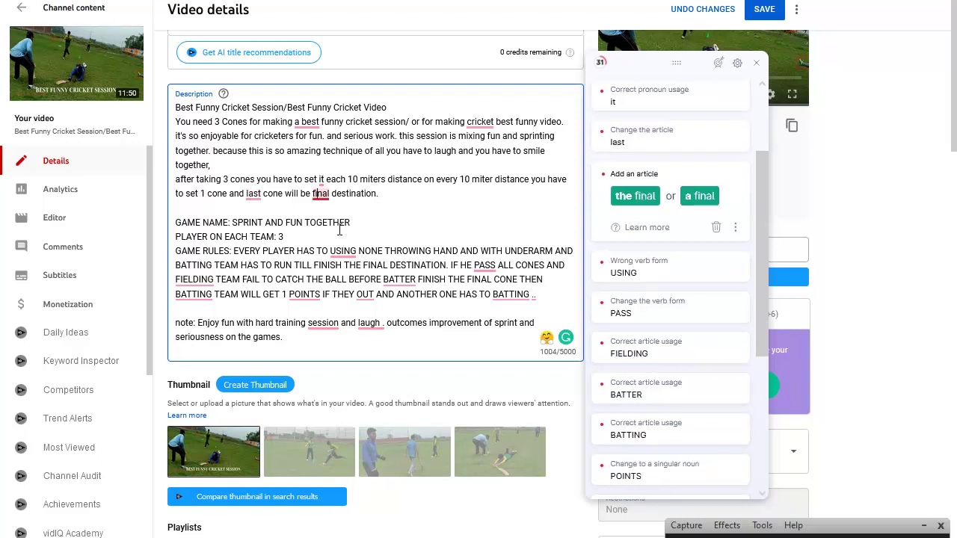
pyautogui.click(633, 198)
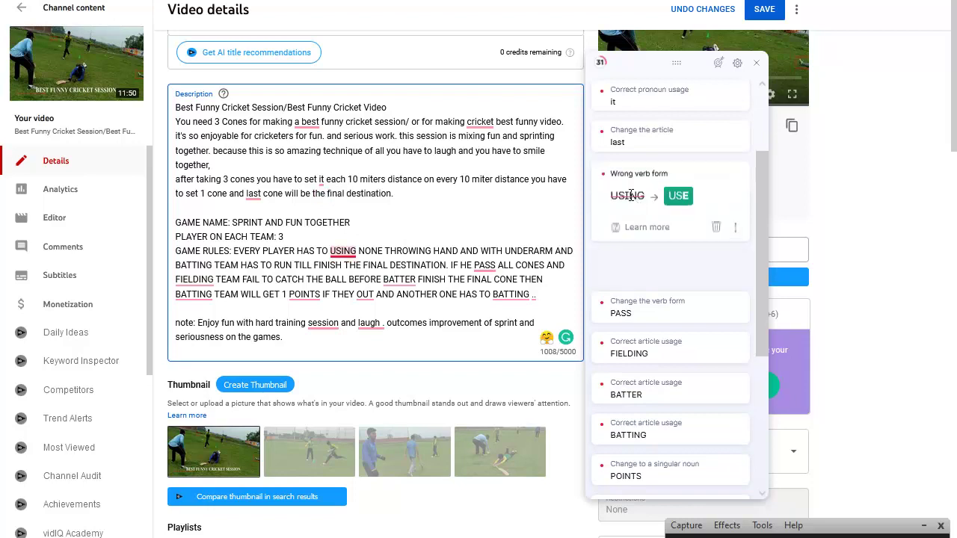
# Step: Apply Grammarly fixes: USE, PASSES, THE FIELDING, FAILS, THE BATTER, and FINISHES
pyautogui.scroll(-1, 315, 198)
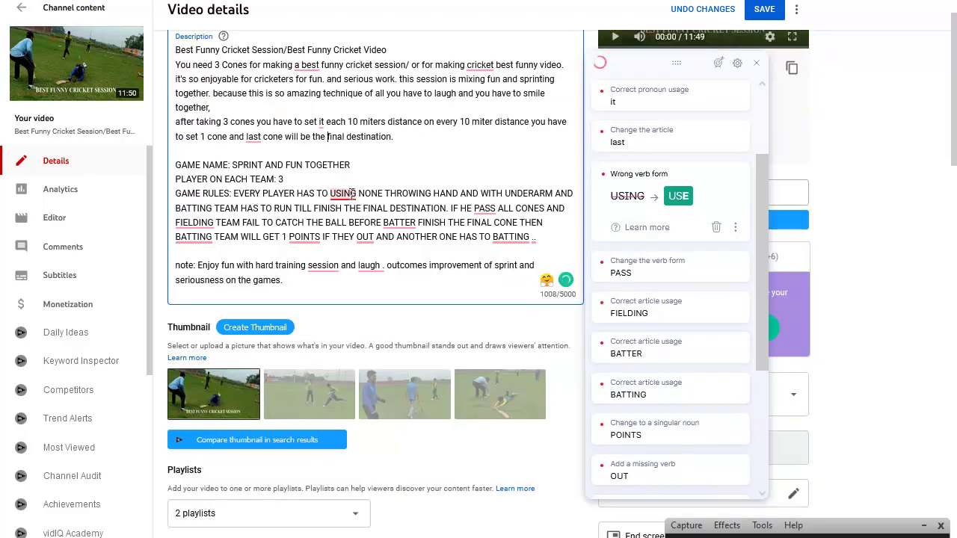
pyautogui.click(678, 197)
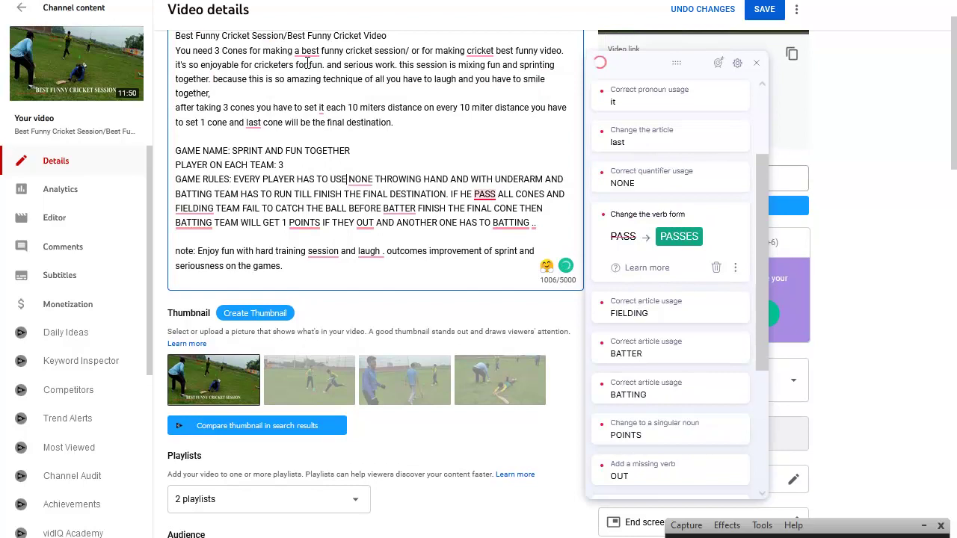
pyautogui.click(667, 238)
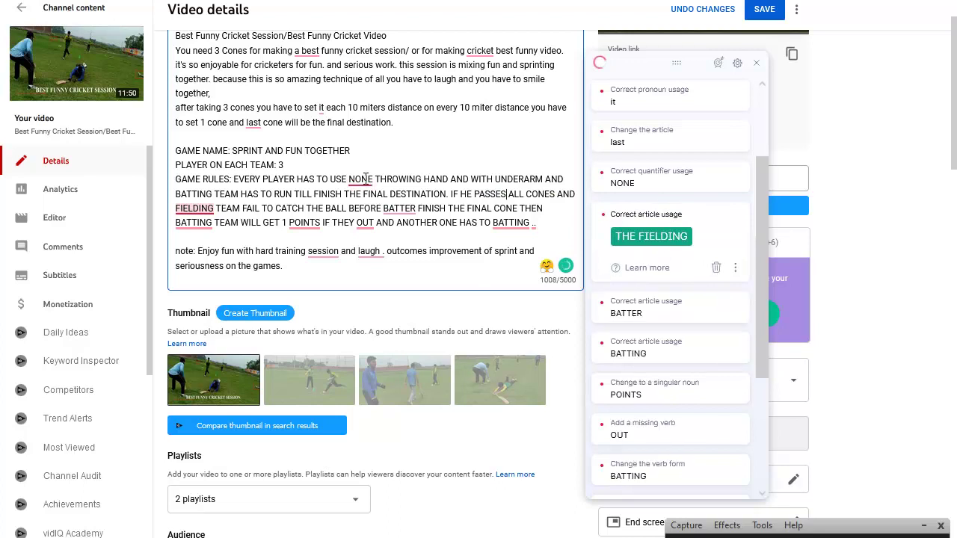
pyautogui.click(637, 239)
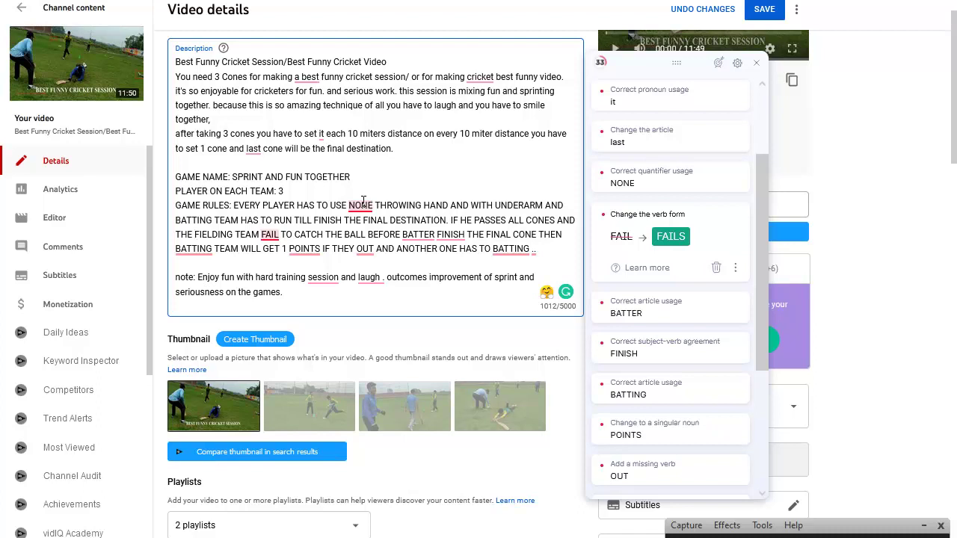
pyautogui.click(668, 242)
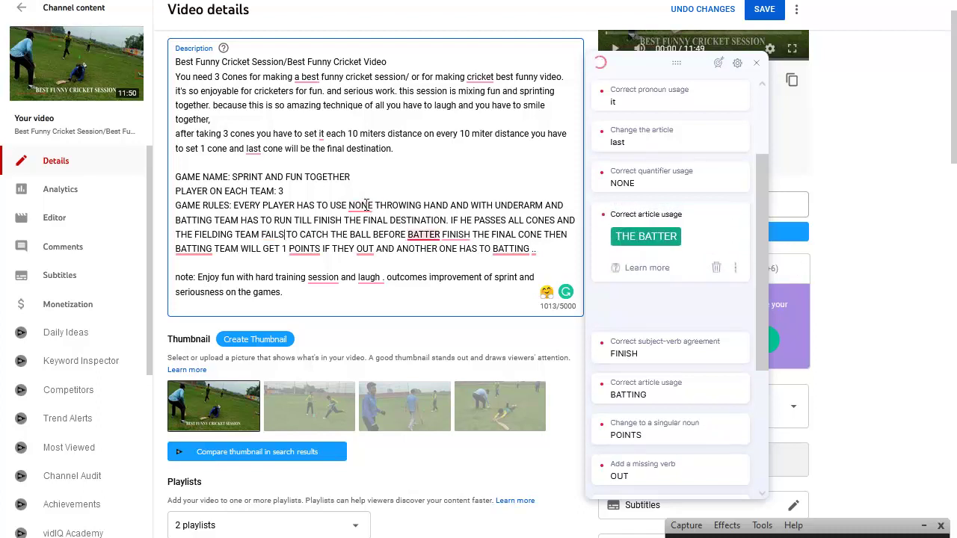
pyautogui.click(668, 244)
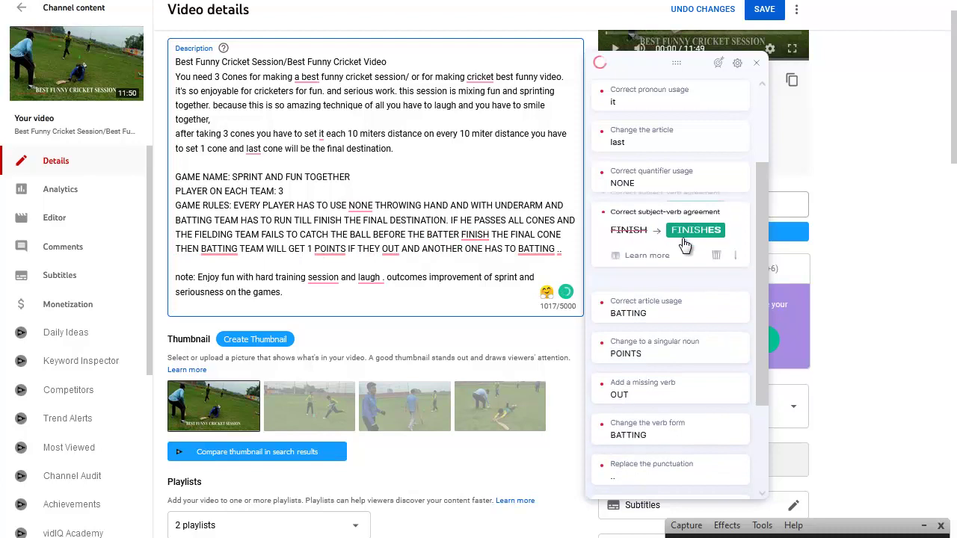
pyautogui.click(688, 240)
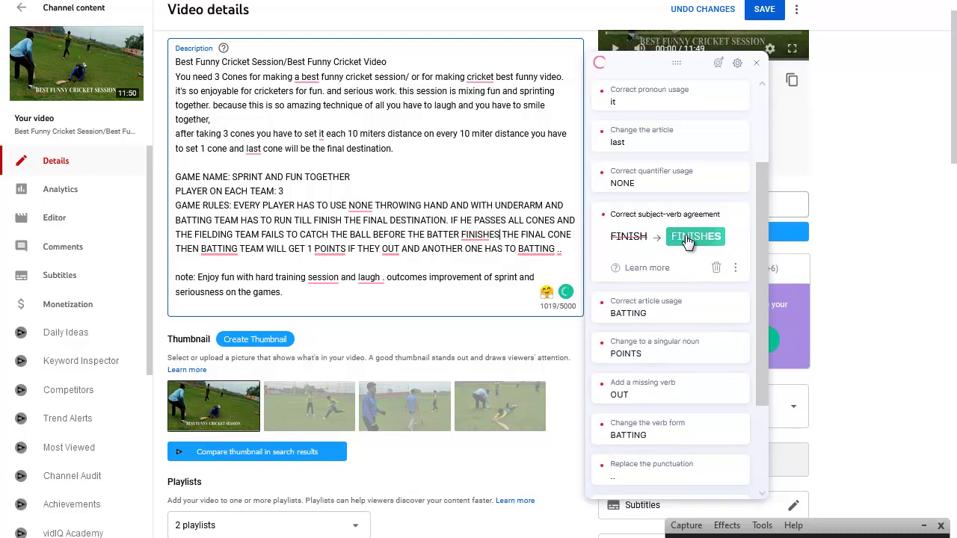
# Step: Apply THE BATTING, POINT, BAT, single period, 'sessions', and remove the space before 'laugh.'
pyautogui.scroll(-1, 223, 252)
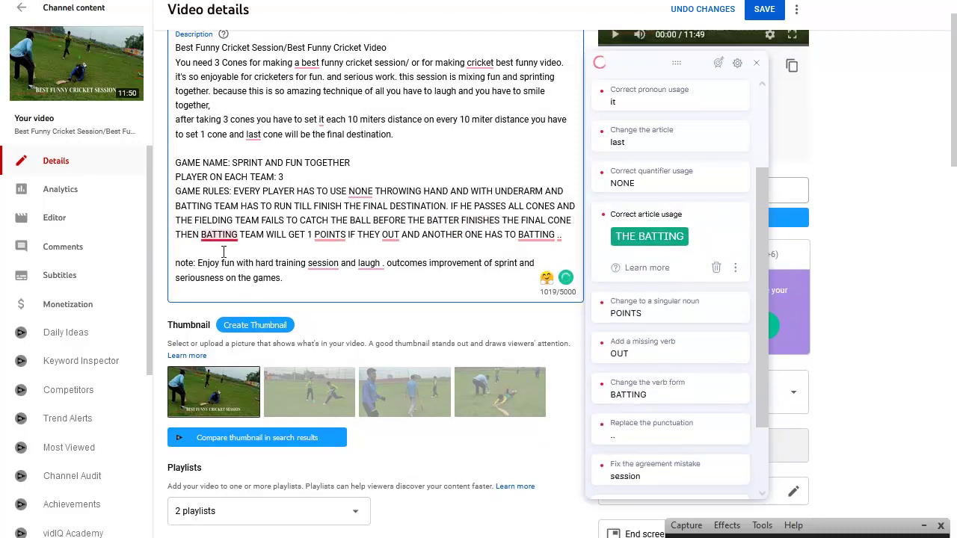
pyautogui.click(637, 242)
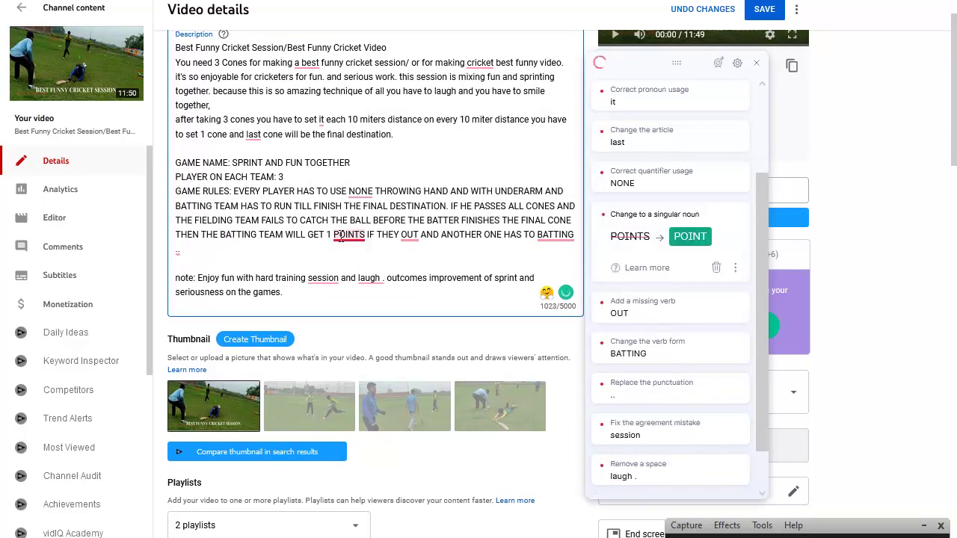
pyautogui.click(683, 244)
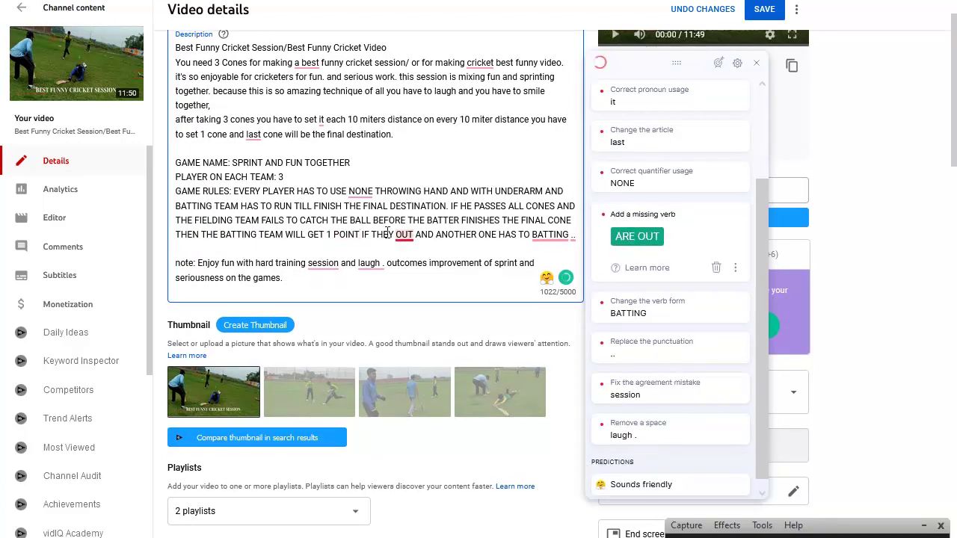
pyautogui.click(564, 232)
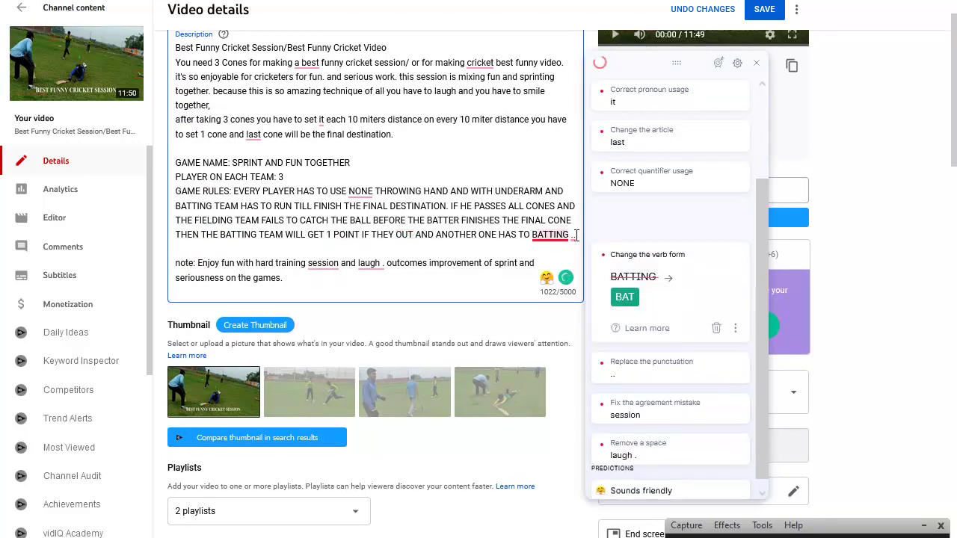
pyautogui.scroll(1, 626, 299)
pyautogui.click(626, 299)
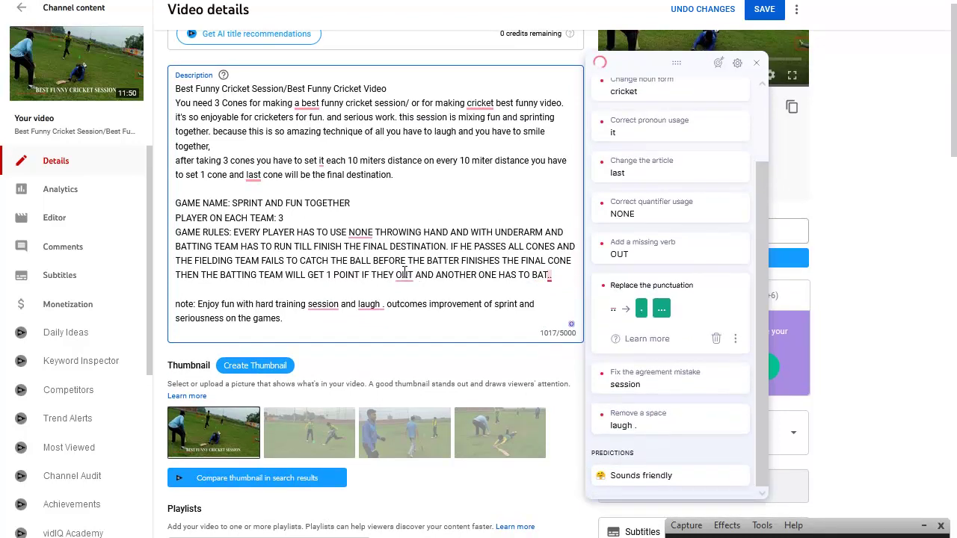
pyautogui.scroll(1, 404, 270)
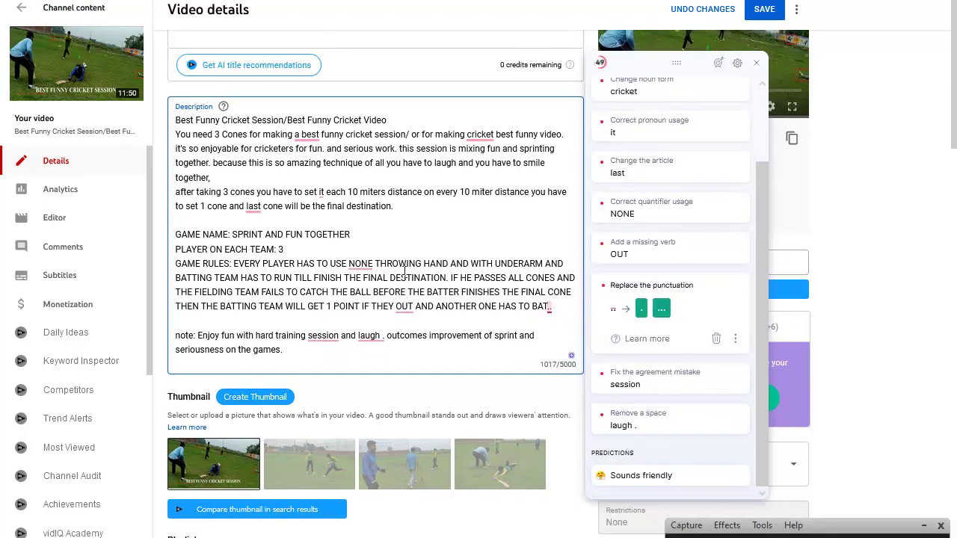
pyautogui.click(642, 313)
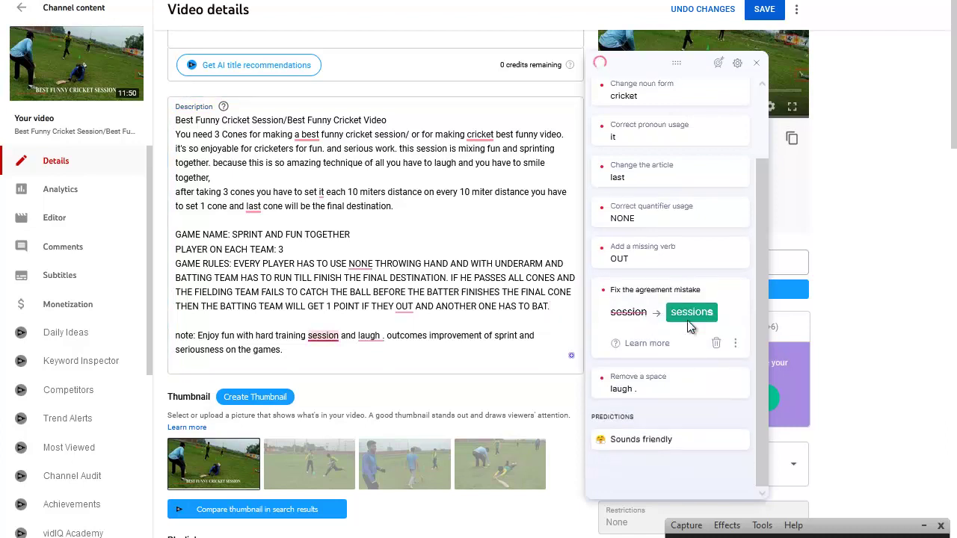
pyautogui.click(686, 356)
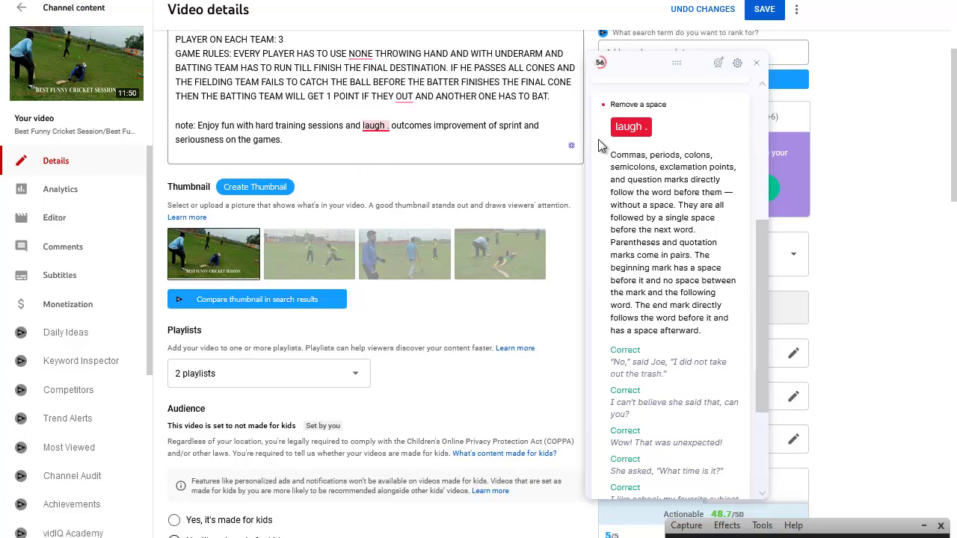
pyautogui.click(628, 129)
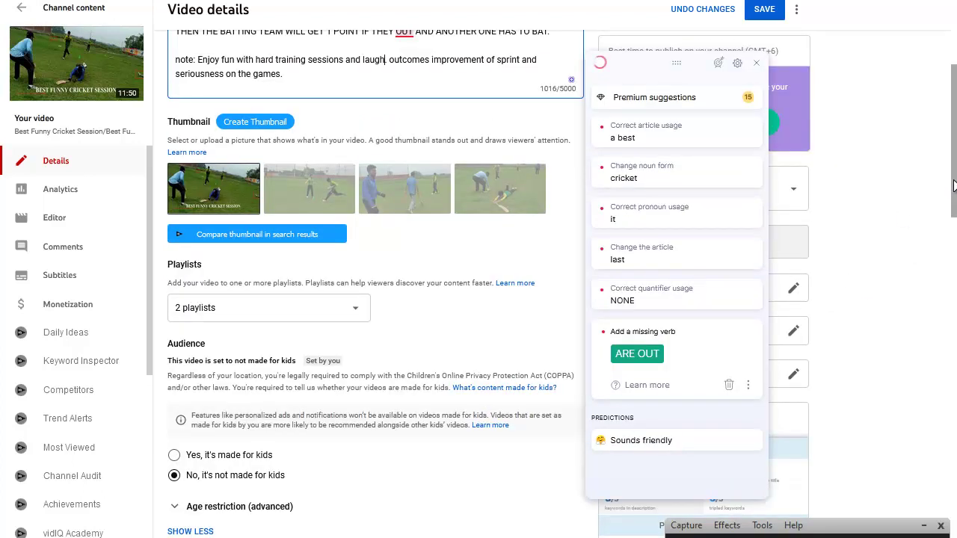
pyautogui.scroll(4, 291, 287)
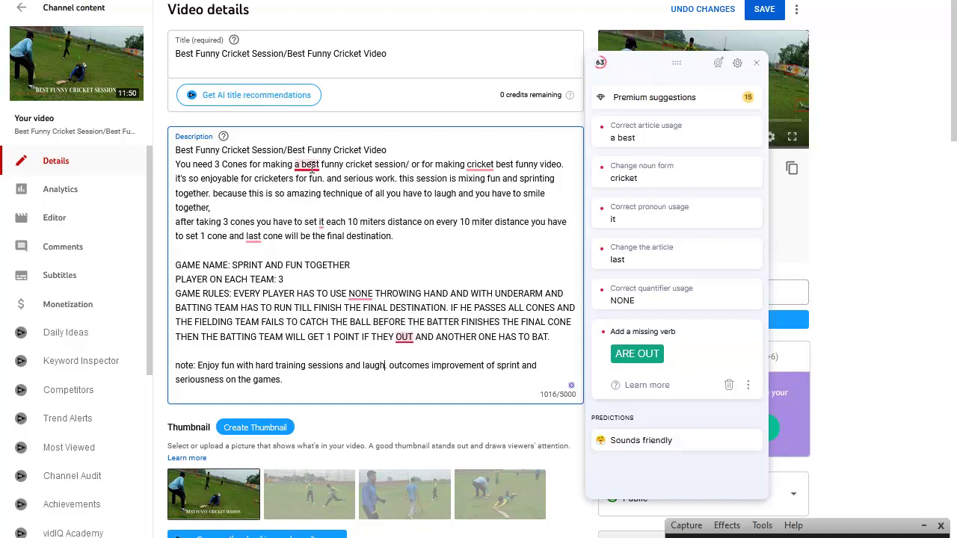
# Step: Accept Grammarly's 'the best', 'cricket's', drop 'it' from 'set it each', 'the last cone', and 'NO'
pyautogui.click(312, 166)
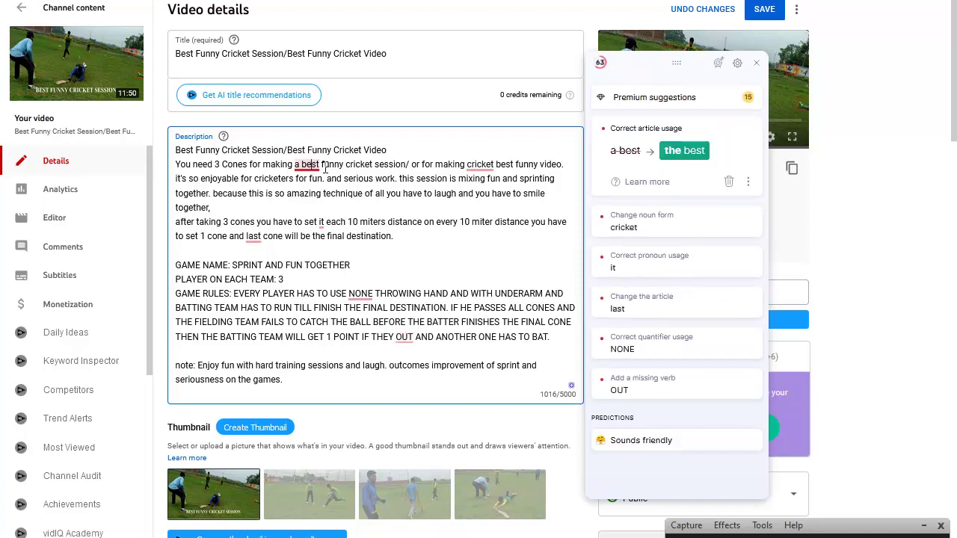
pyautogui.click(687, 153)
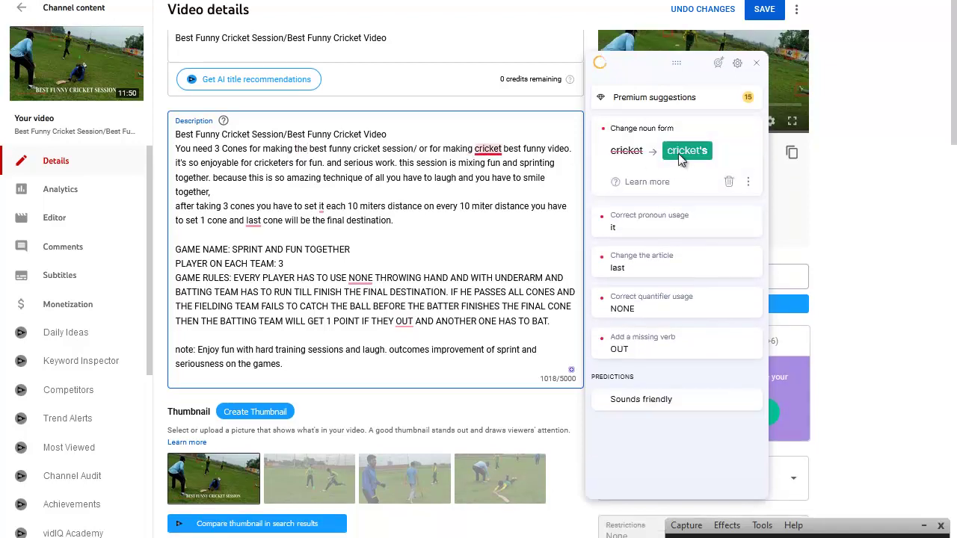
pyautogui.click(683, 153)
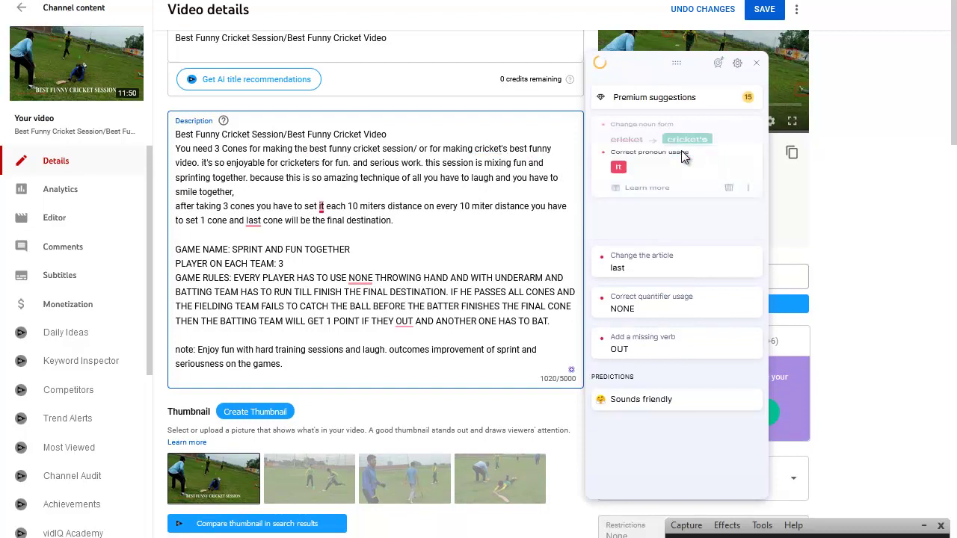
pyautogui.scroll(-1, 355, 207)
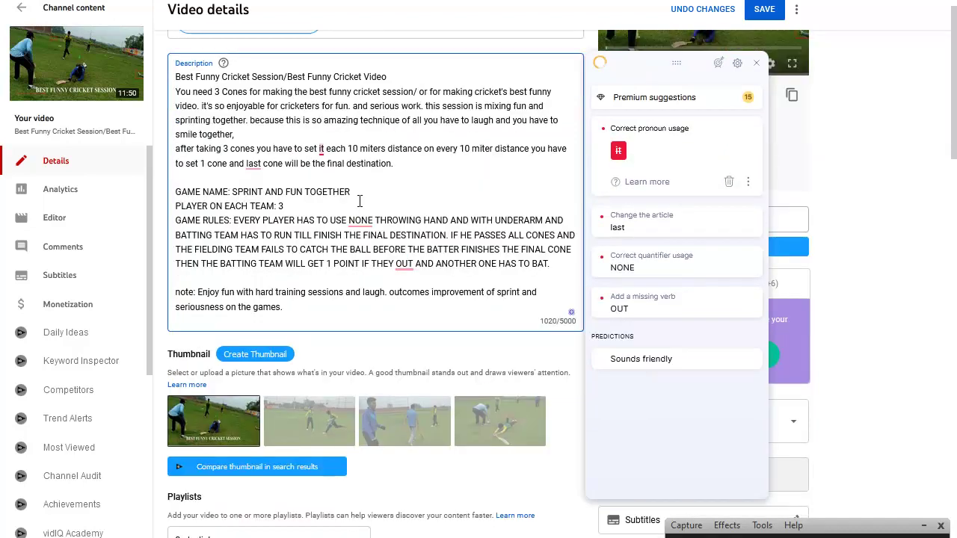
pyautogui.click(620, 153)
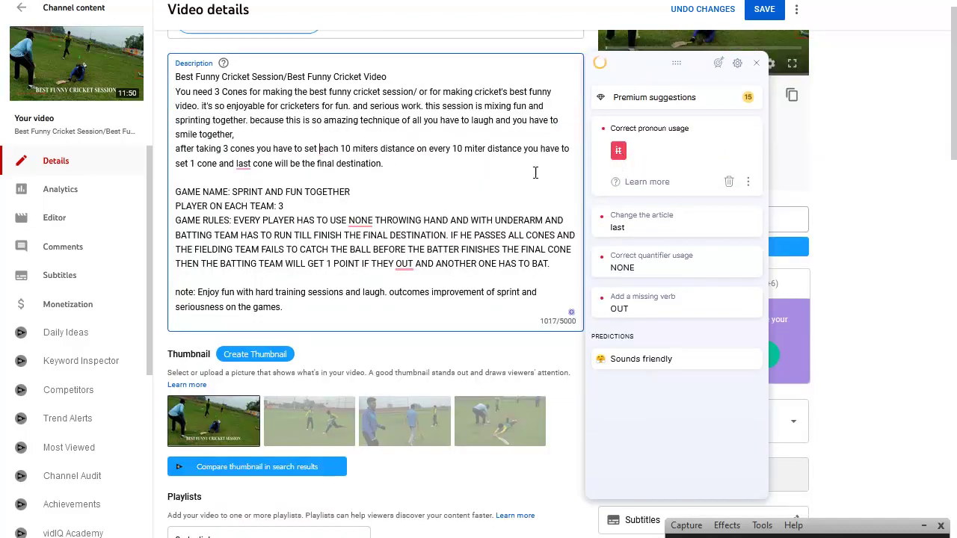
pyautogui.scroll(-1, 247, 166)
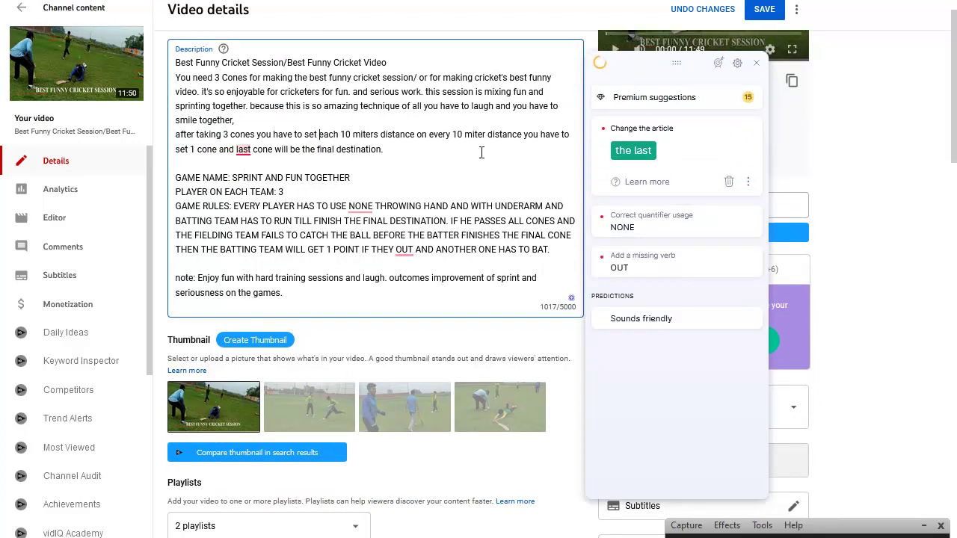
pyautogui.click(634, 151)
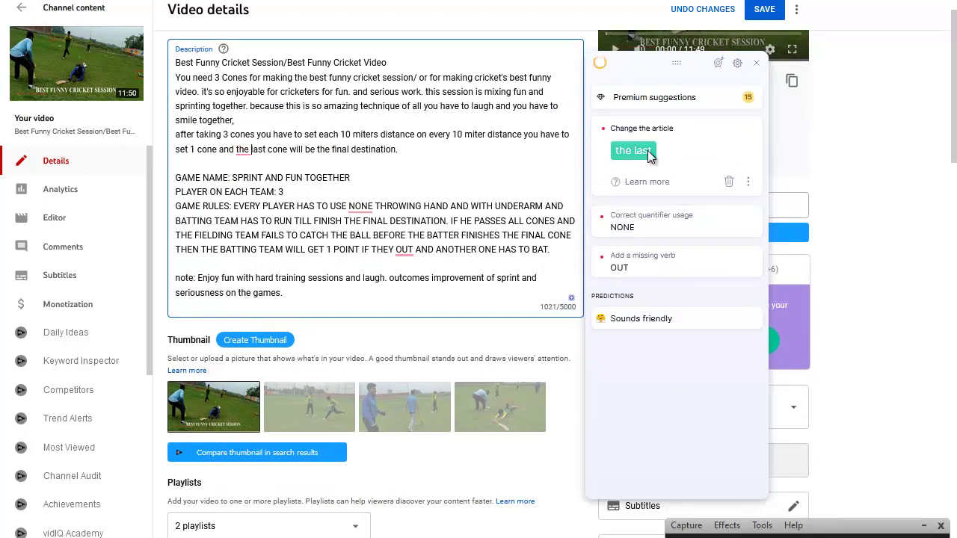
pyautogui.scroll(-2, 362, 202)
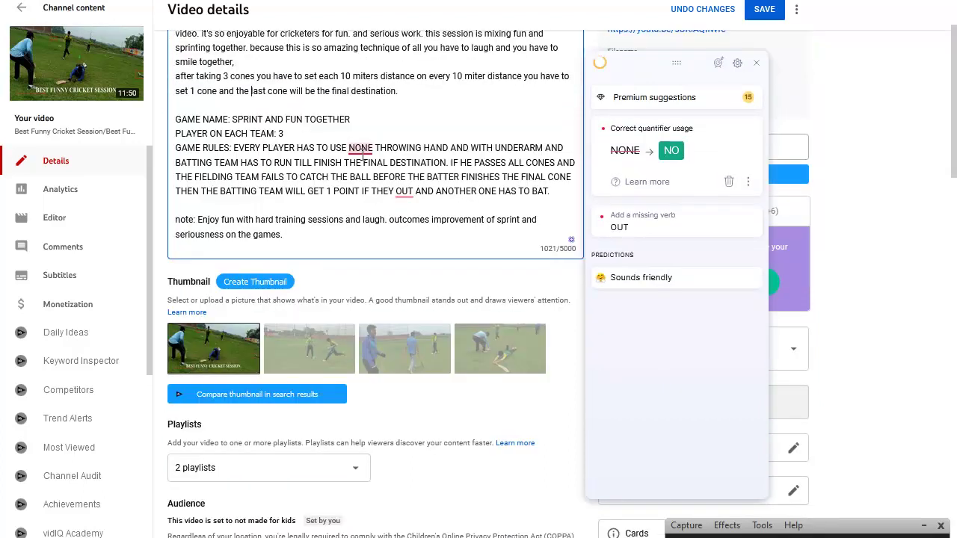
pyautogui.click(671, 152)
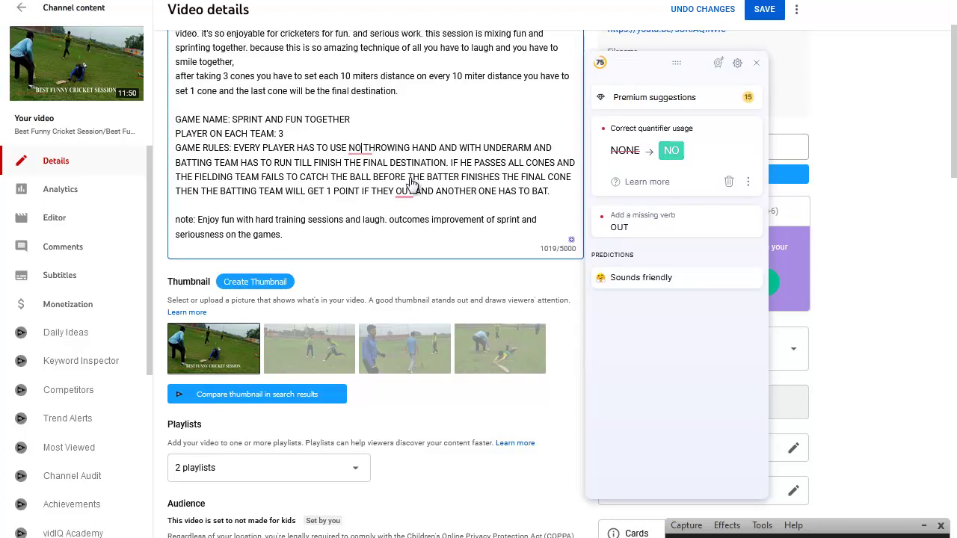
pyautogui.scroll(-1, 404, 189)
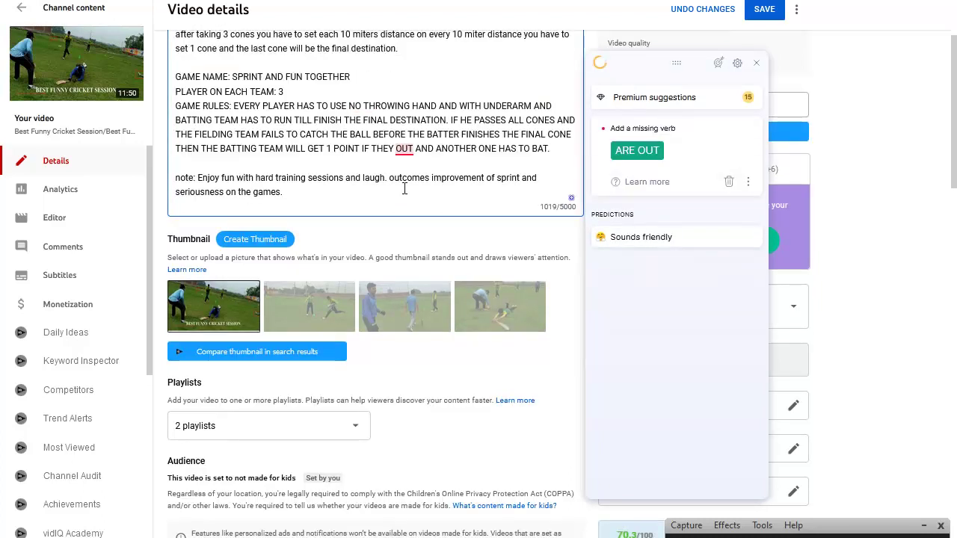
# Step: Change 'THEY OUT' to 'THEY ARE OUT' and close the Grammarly panel
pyautogui.click(630, 157)
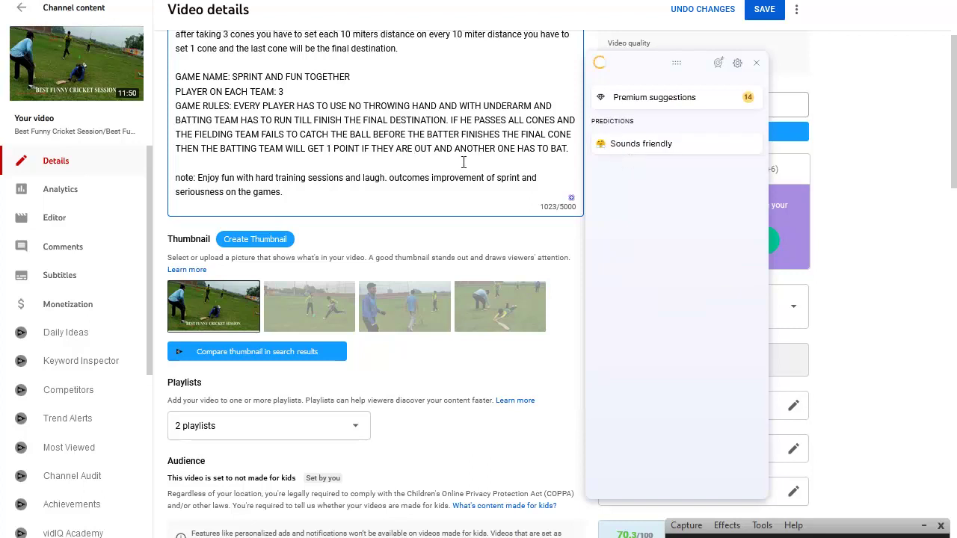
pyautogui.click(757, 62)
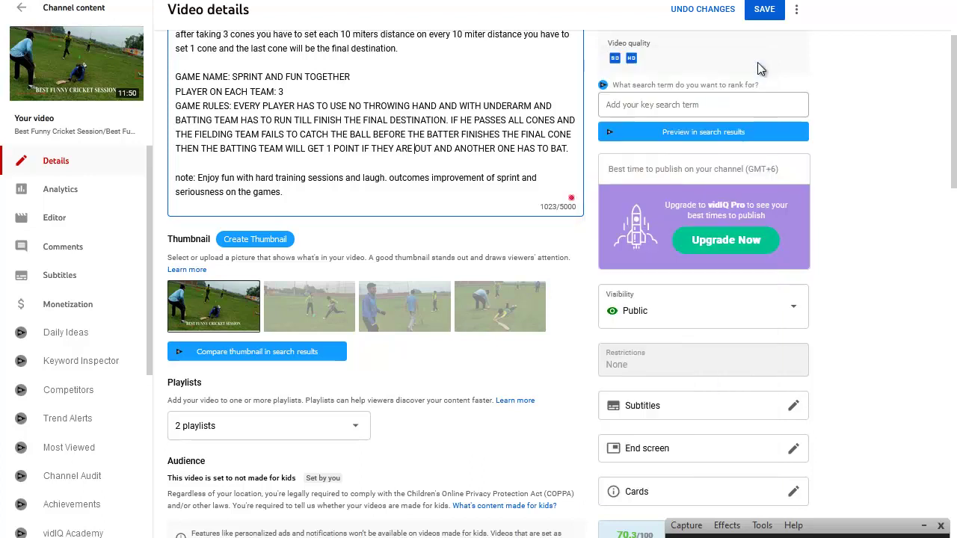
pyautogui.scroll(3, 952, 84)
pyautogui.scroll(1, 953, 84)
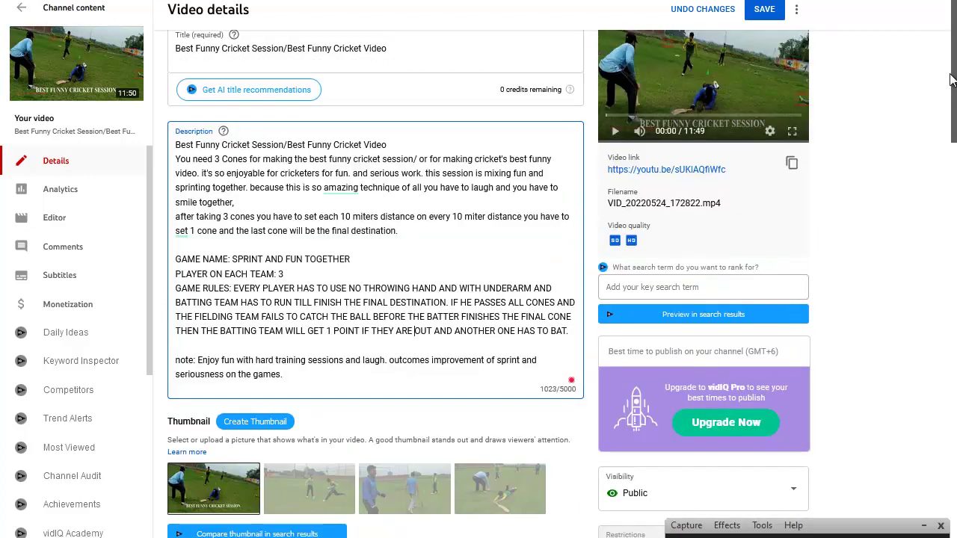
# Step: Replace 'amazing' with 'fantastic' in the description
pyautogui.moveTo(341, 188)
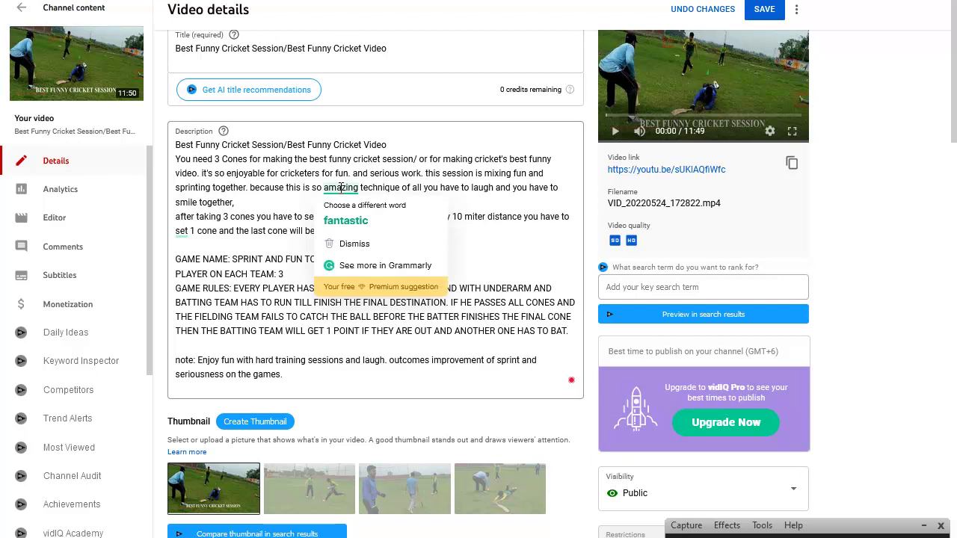
pyautogui.click(353, 217)
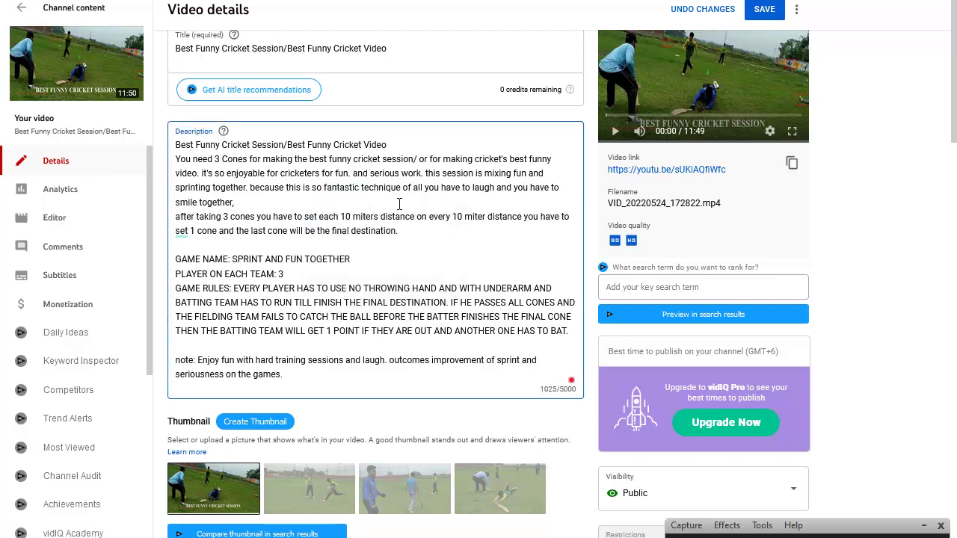
pyautogui.click(398, 239)
pyautogui.moveTo(572, 386)
# Step: Save the cricket video's details with the corrected 1025-character description
pyautogui.click(760, 19)
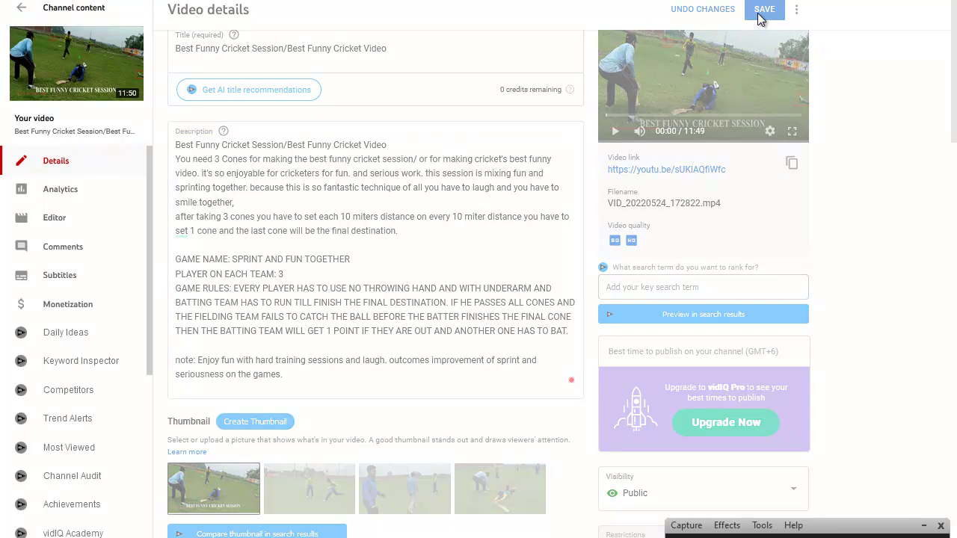